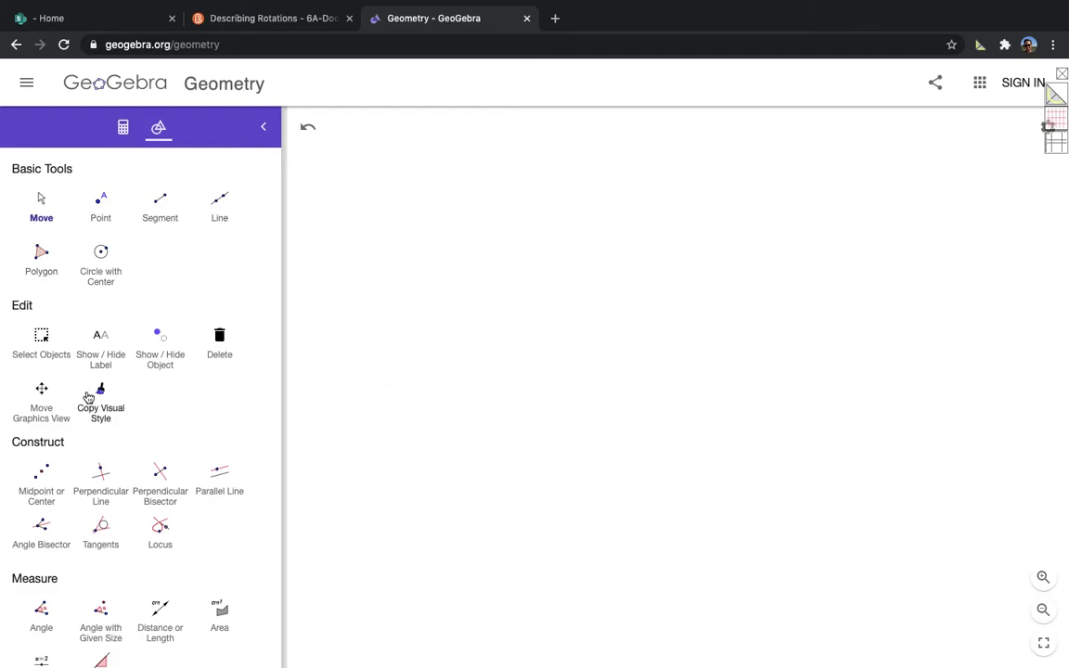
Insert the fish picture on the canvas from the 9.30.17 AM screenshot file on the Desktop.
scroll(88, 397, down, 10)
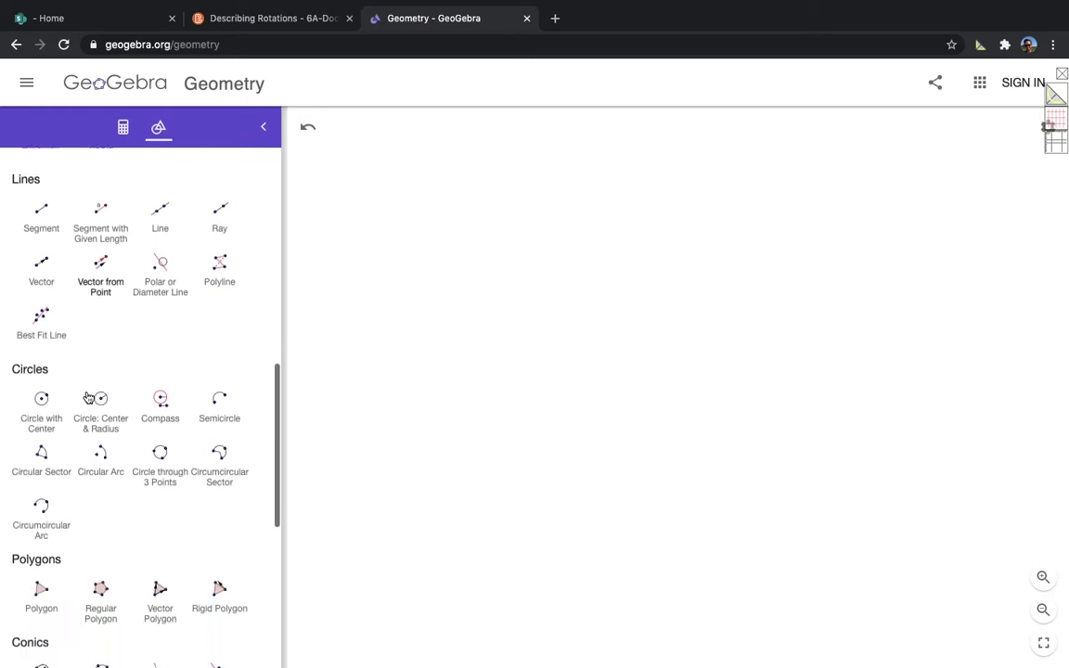
scroll(88, 400, down, 5)
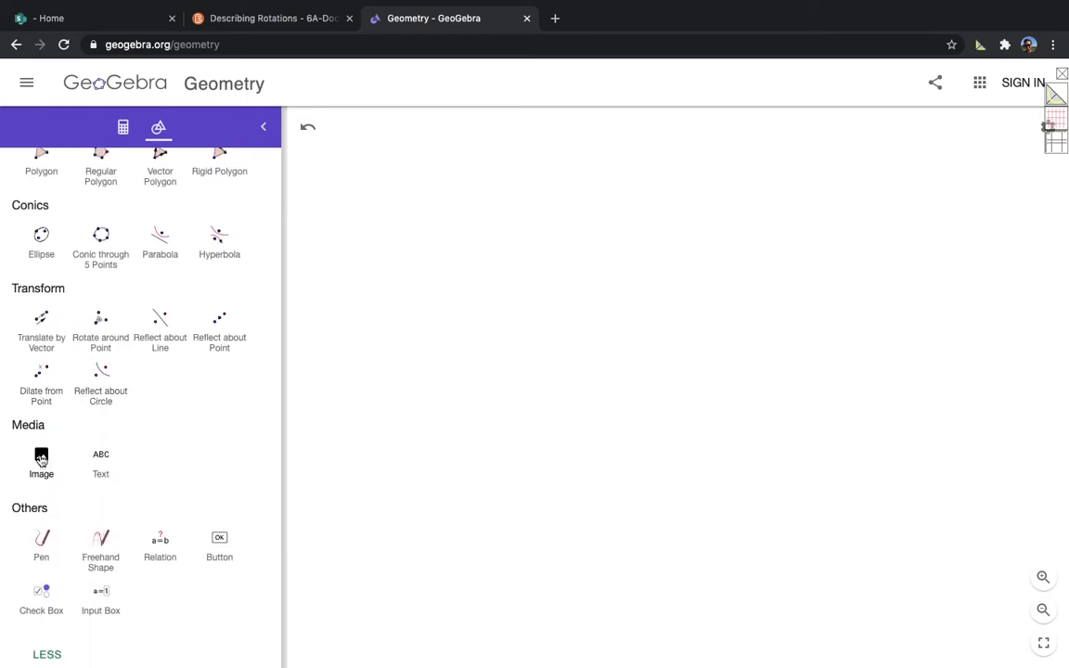
click(41, 459)
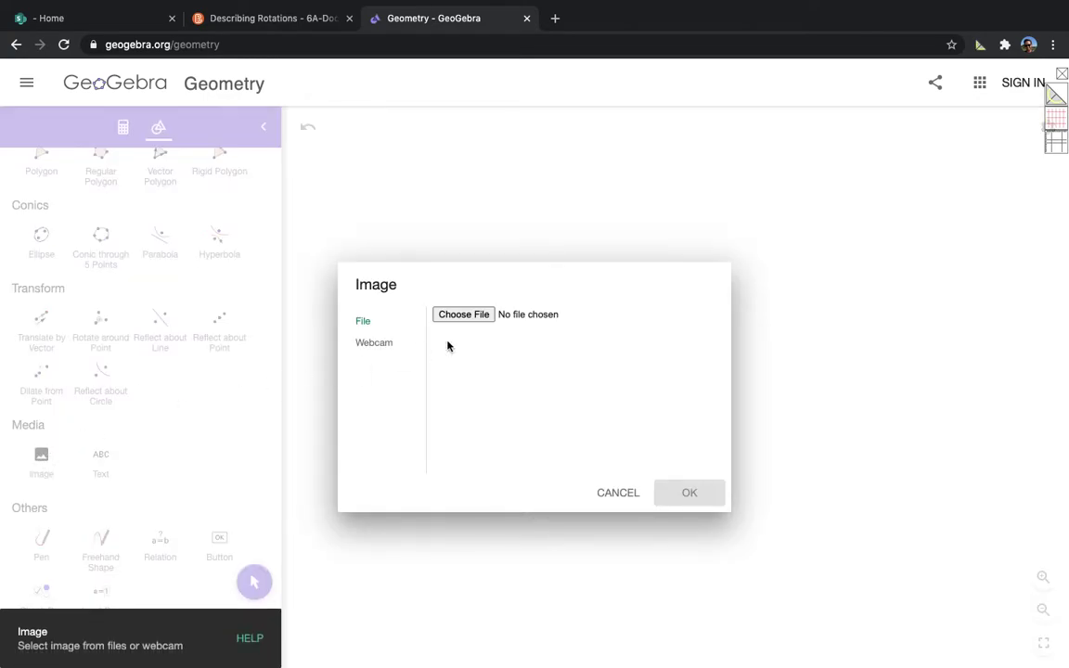
click(465, 319)
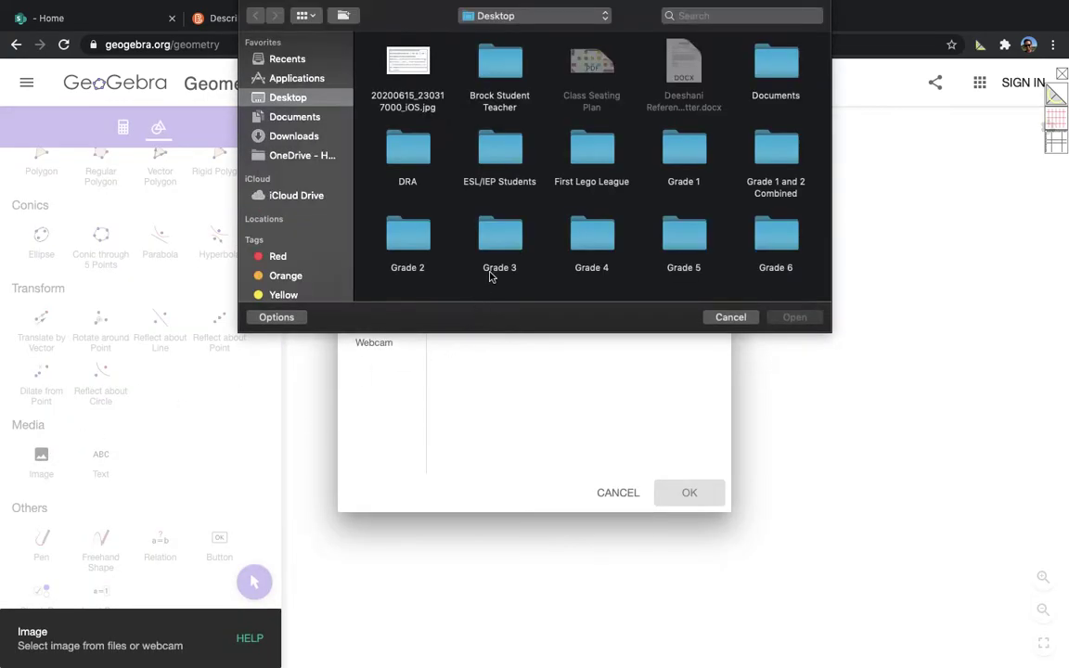
scroll(518, 205, down, 3)
double_click(599, 244)
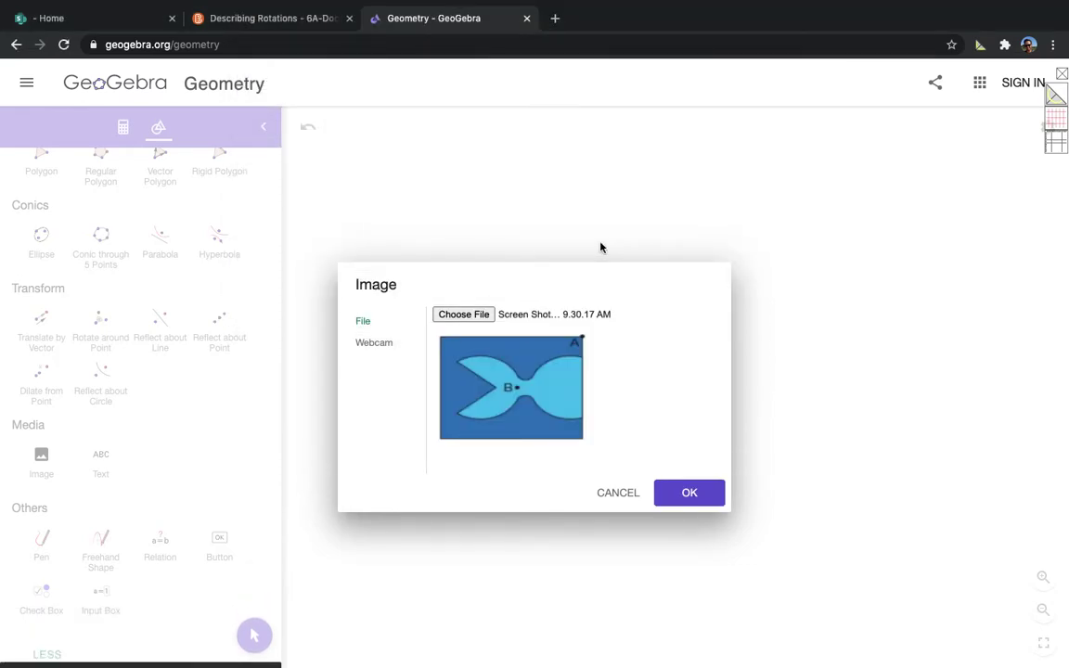
click(696, 503)
scroll(536, 493, up, 5)
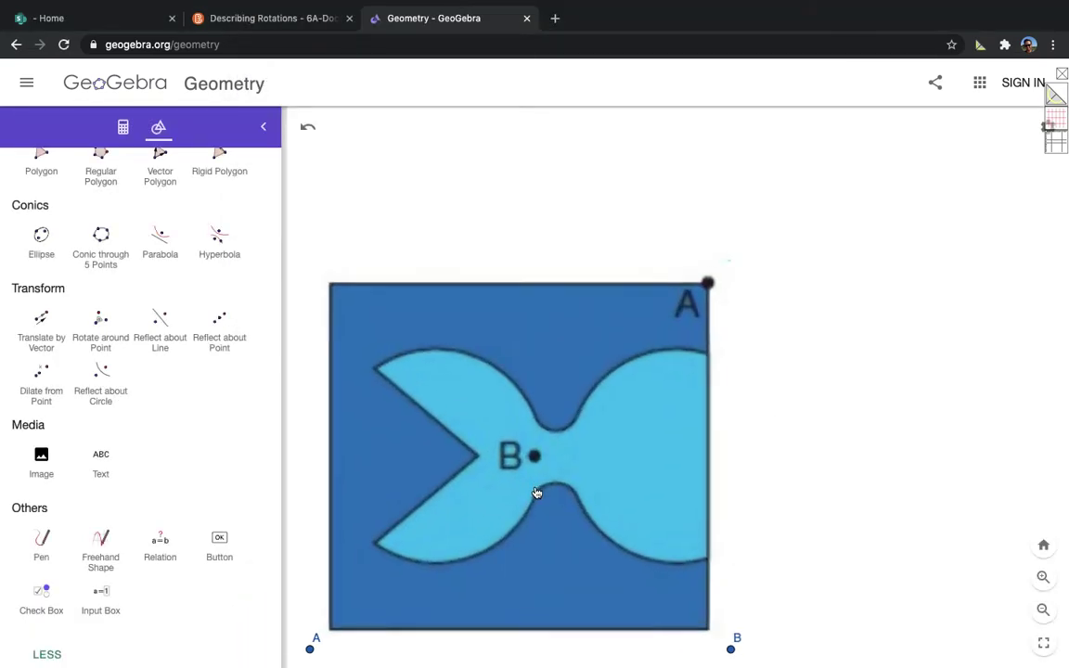
Move the fish image to the upper middle of the canvas and delete its two corner points A and B.
drag(504, 530, 640, 413)
click(553, 631)
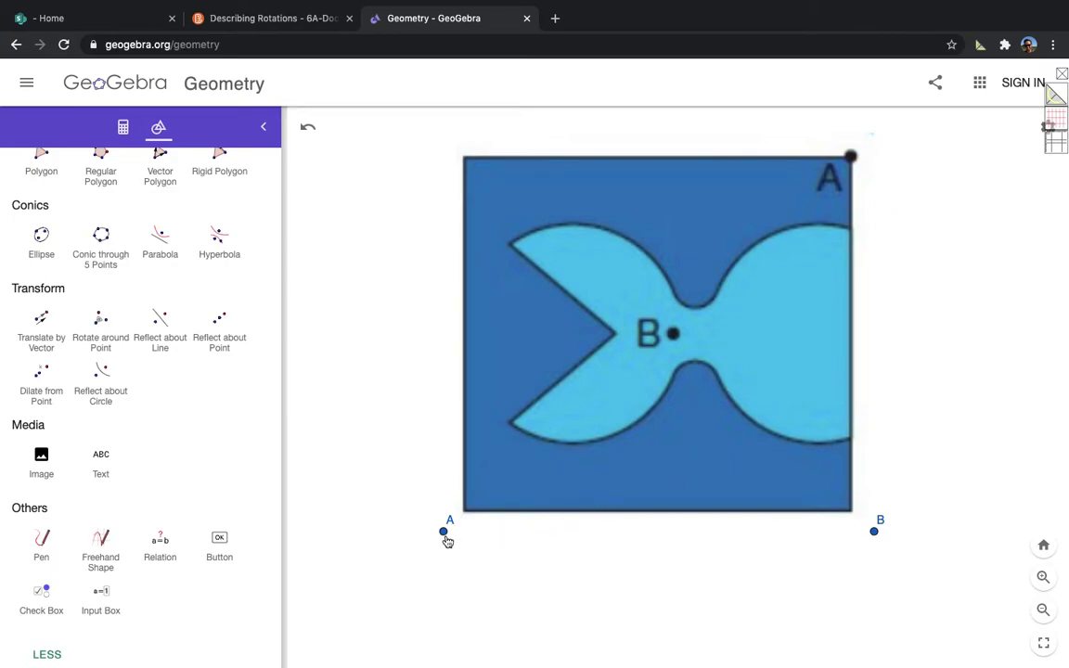
click(444, 531)
click(565, 566)
click(874, 531)
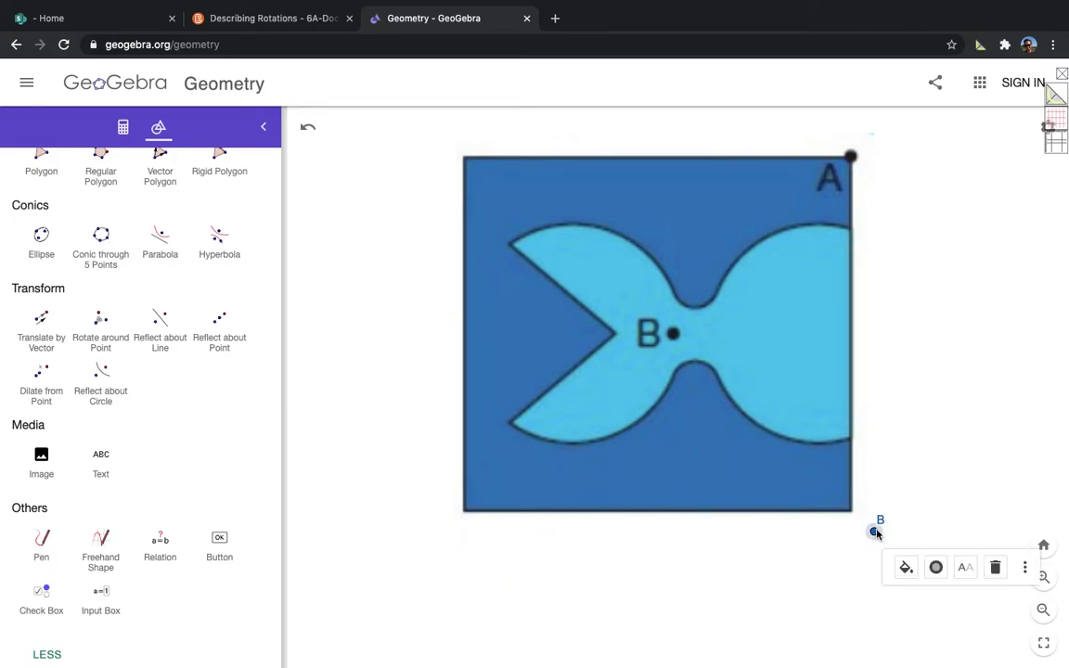
click(995, 567)
Shrink the fish image to well under half its size and place it near the middle of the canvas.
mouse_move(532, 449)
mouse_down()
mouse_move(623, 363)
mouse_move(647, 305)
mouse_up()
drag(509, 477, 677, 298)
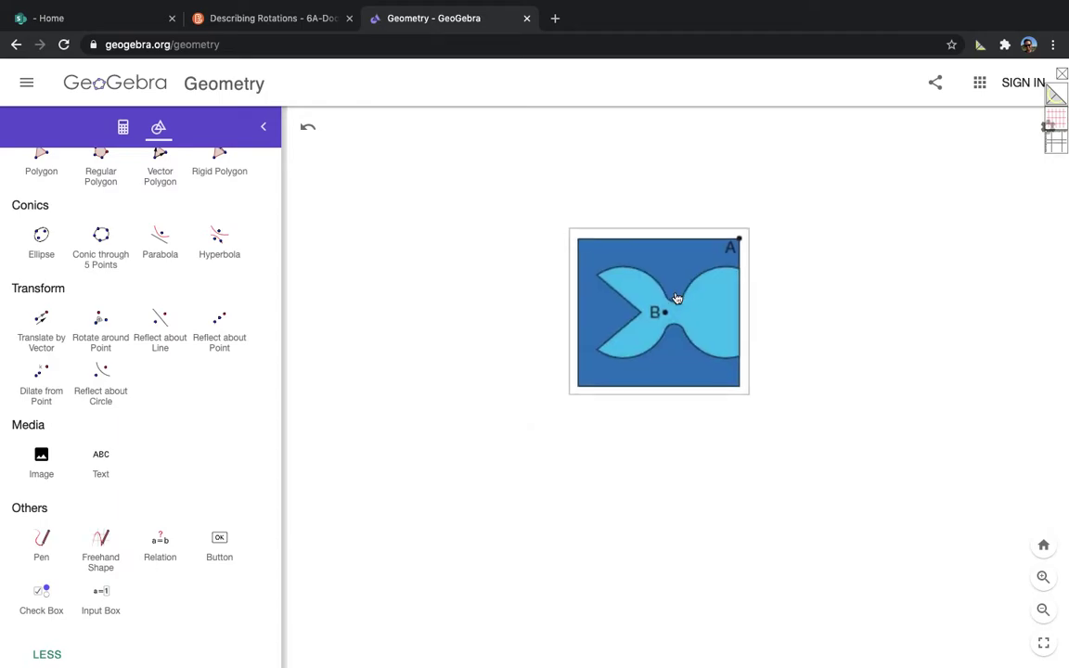
scroll(110, 279, up, 10)
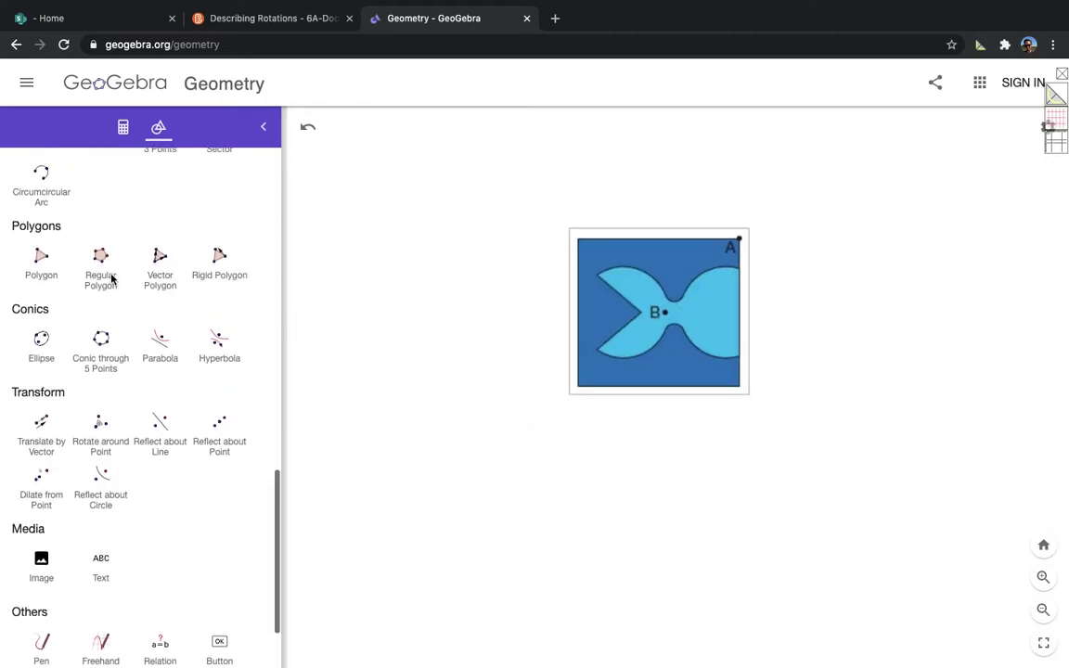
click(389, 450)
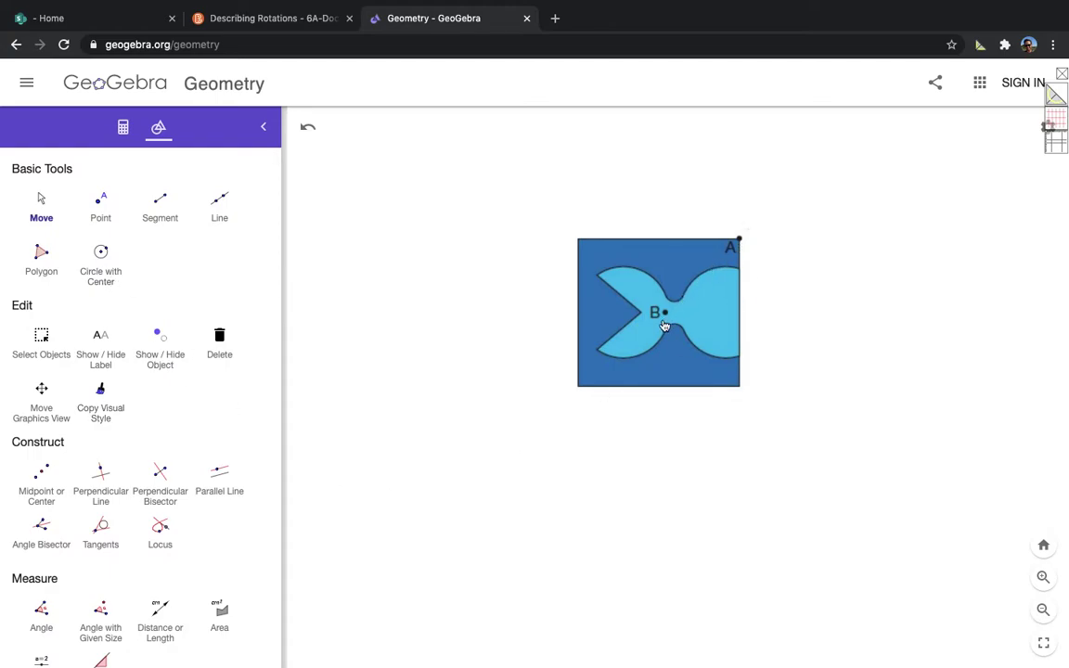
Duplicate the fish image and arrange the two copies one above the other on the near side of the canvas.
click(694, 291)
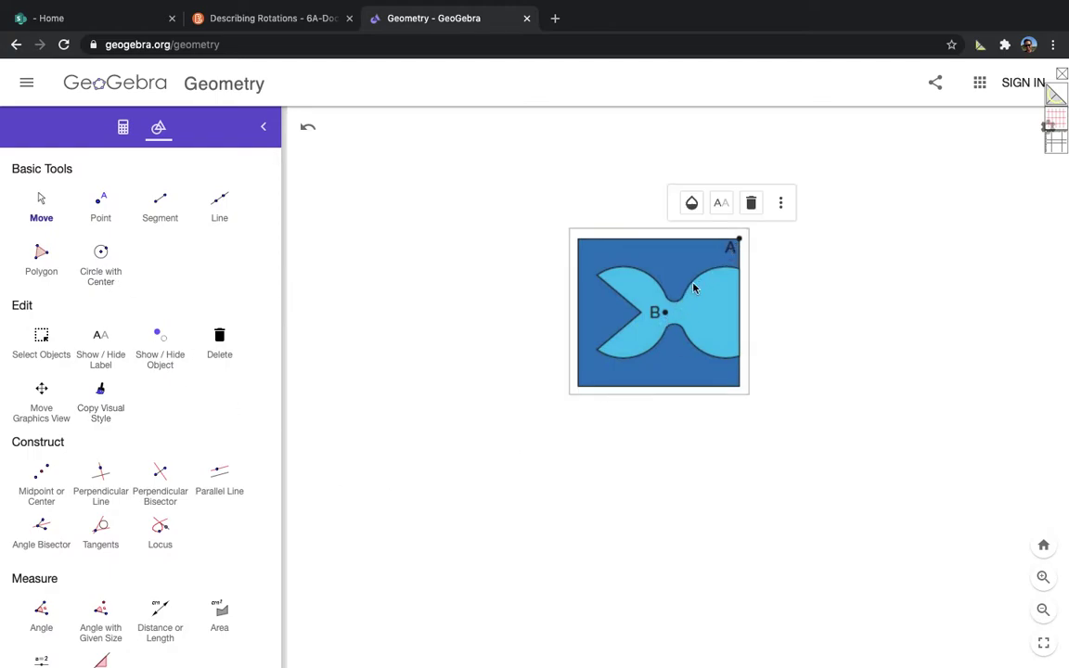
click(781, 203)
click(819, 243)
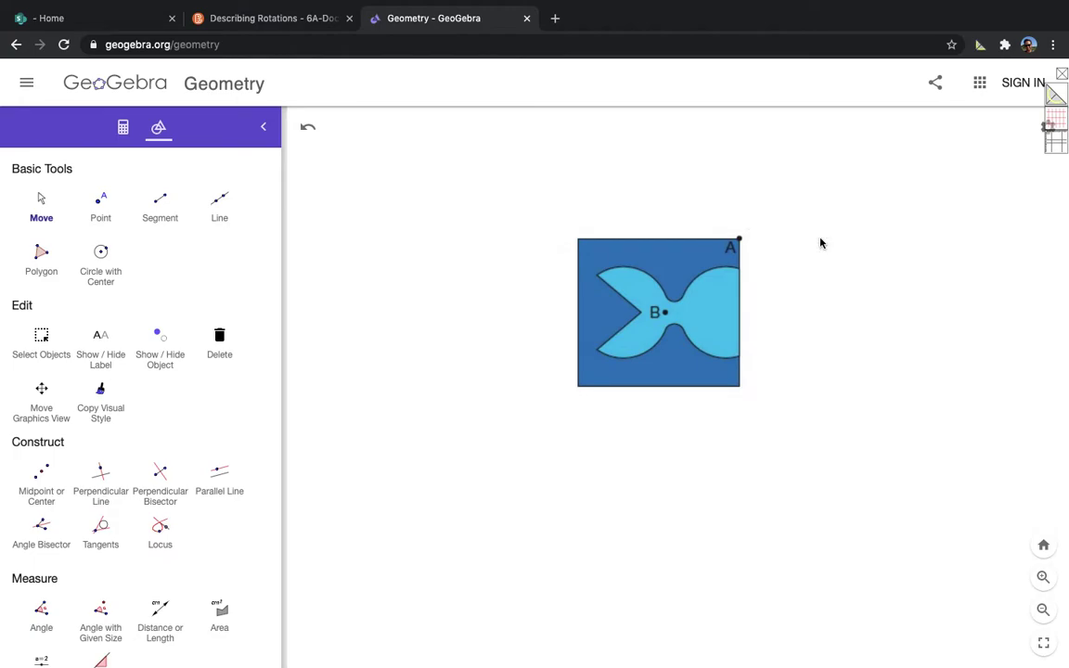
drag(676, 331, 840, 322)
drag(690, 336, 483, 247)
drag(816, 342, 449, 527)
click(730, 375)
drag(543, 478, 530, 475)
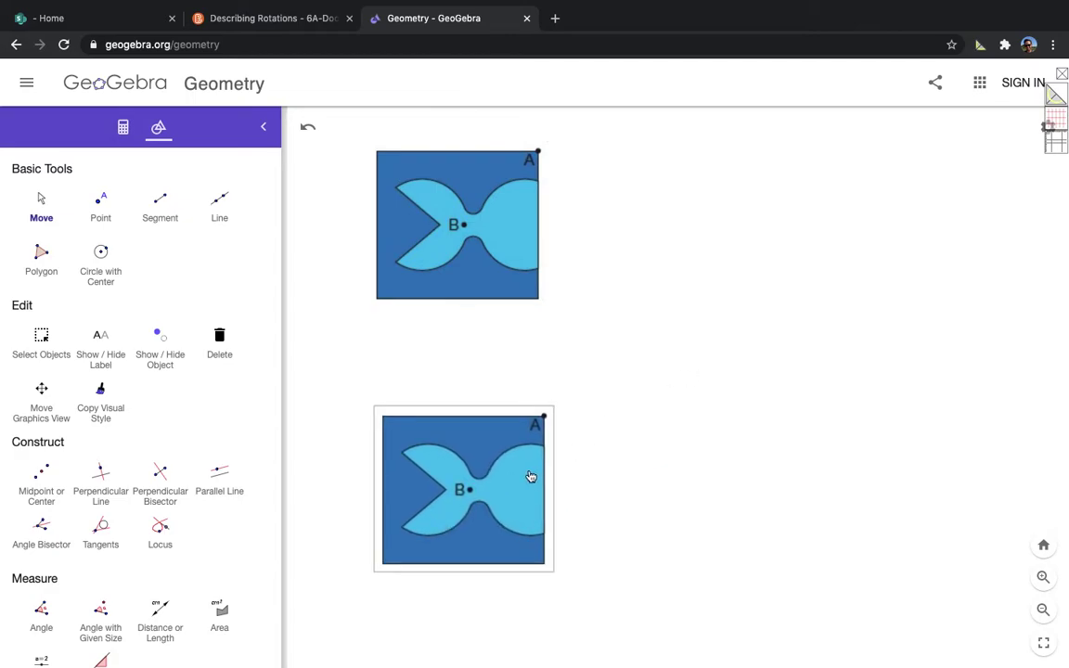
click(553, 190)
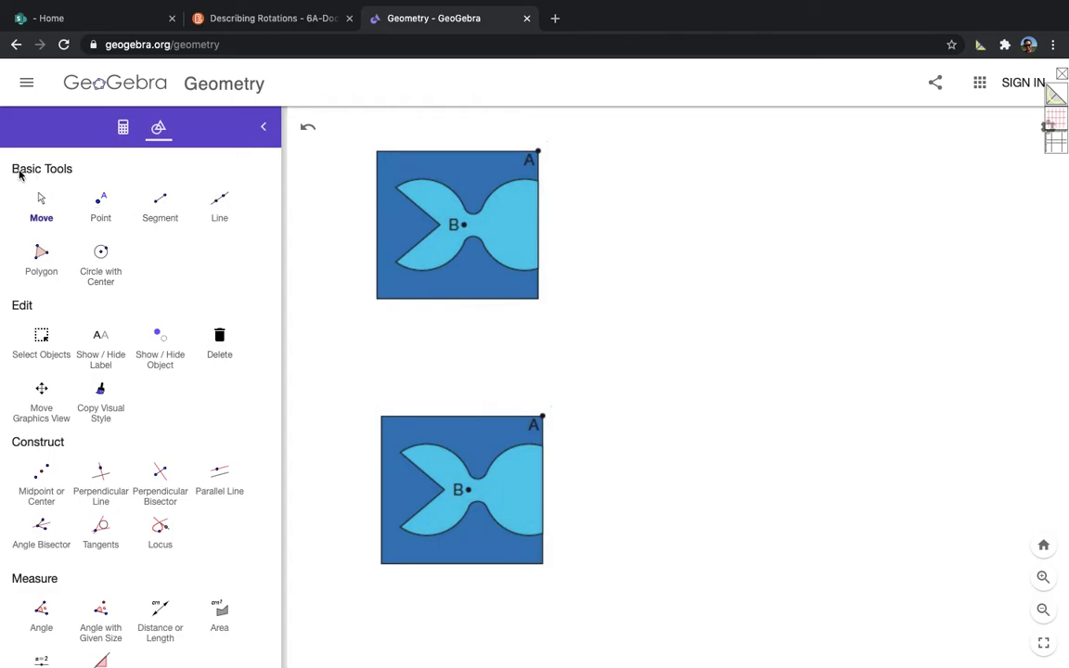
Place point A on the upper image's corner dot A and point B on the lower image's centre dot B.
click(102, 210)
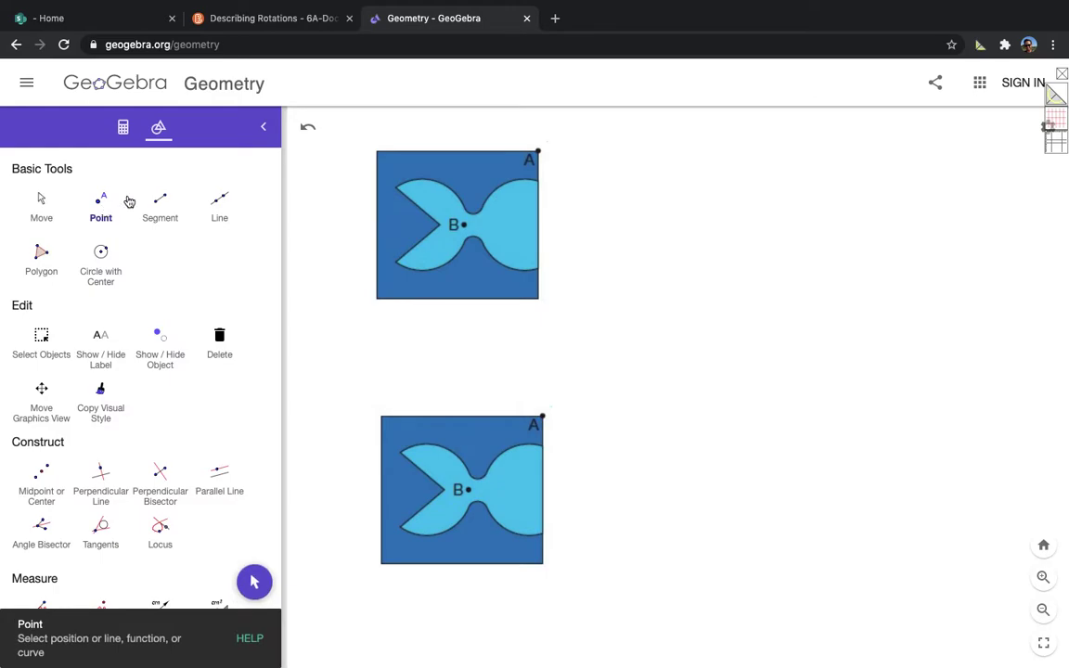
click(539, 153)
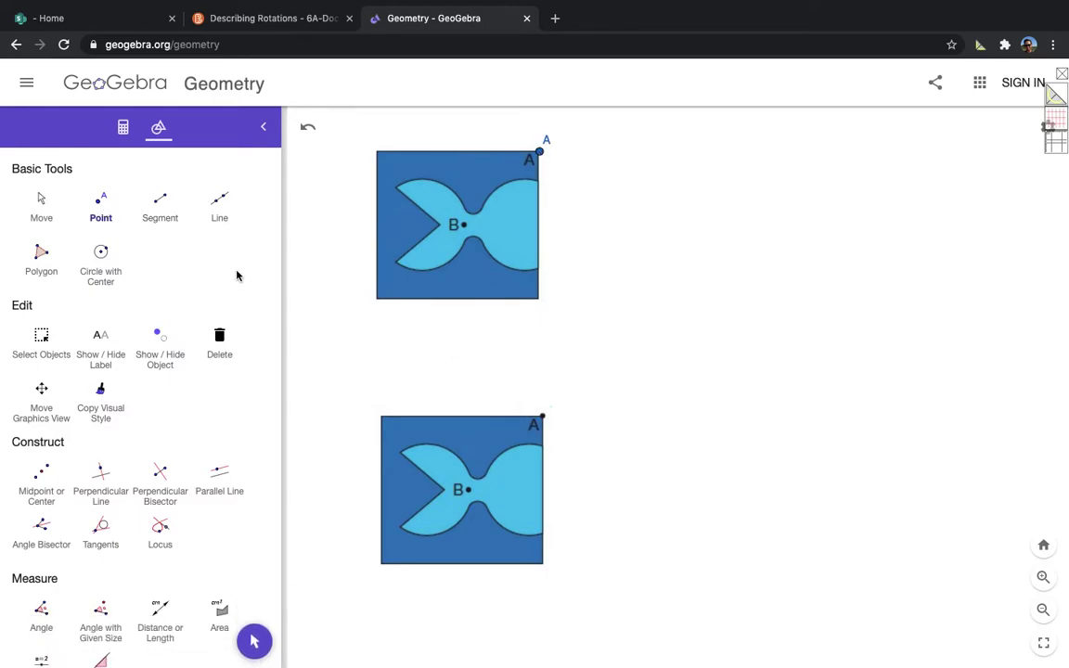
click(100, 203)
Create an angle slider named turn1 with range 0° to 360°, place it beneath the upper image and set it to 0°.
scroll(96, 419, down, 2)
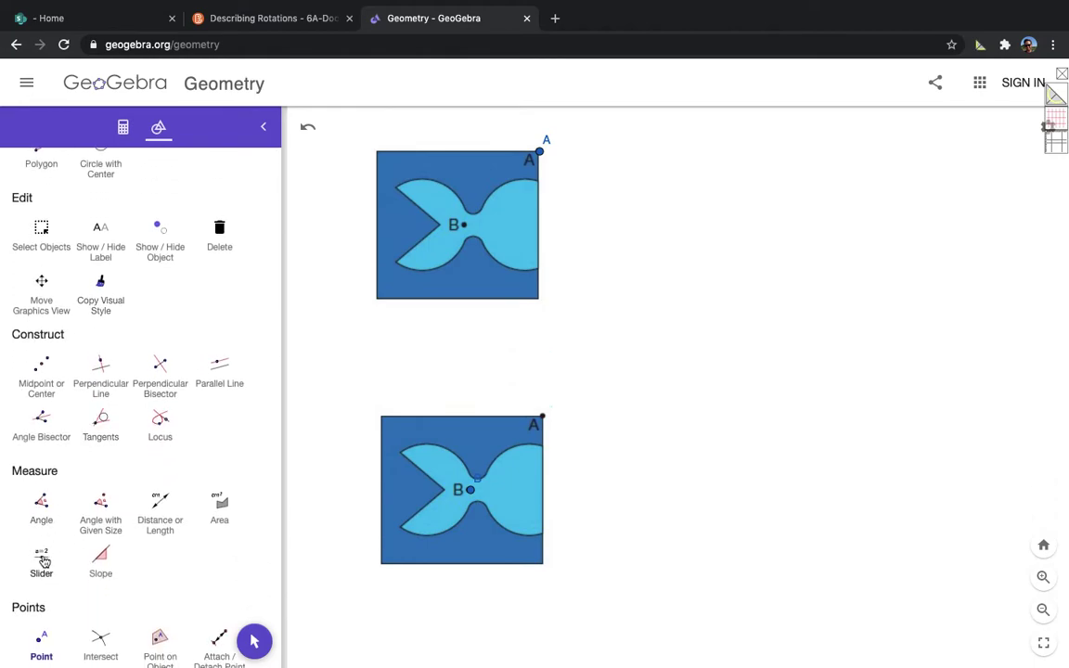
scroll(42, 563, down, 1)
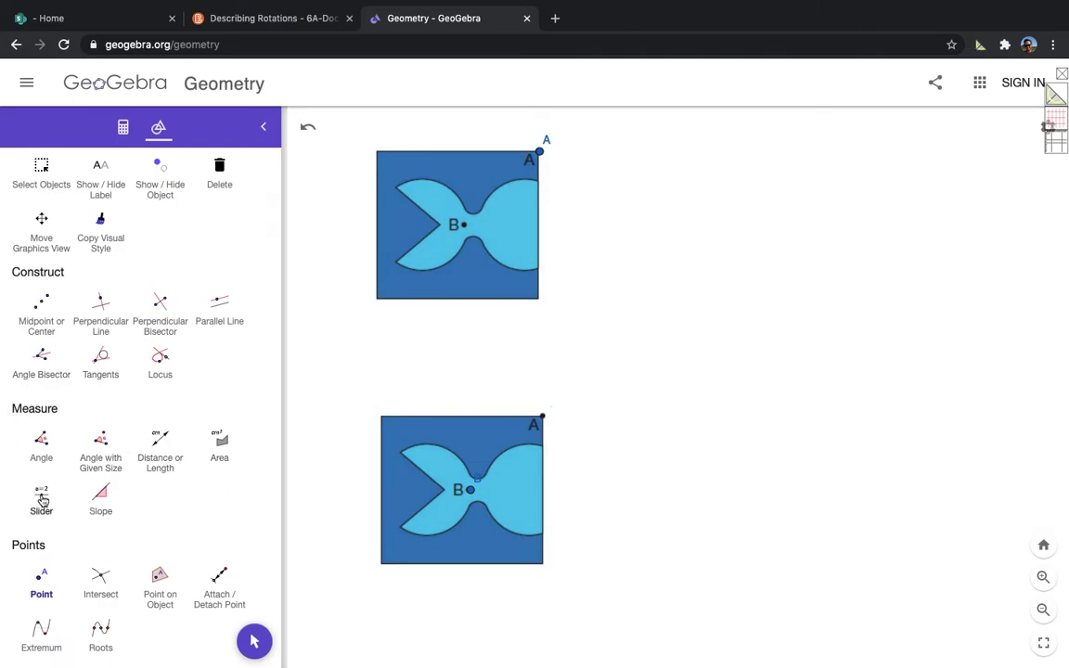
click(42, 500)
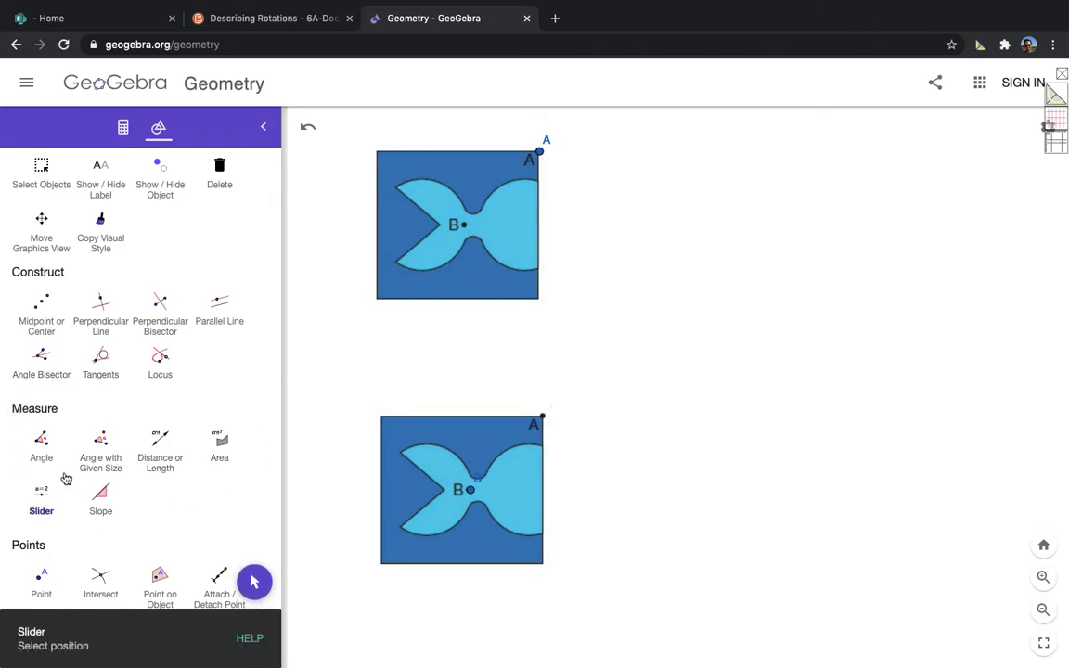
click(457, 344)
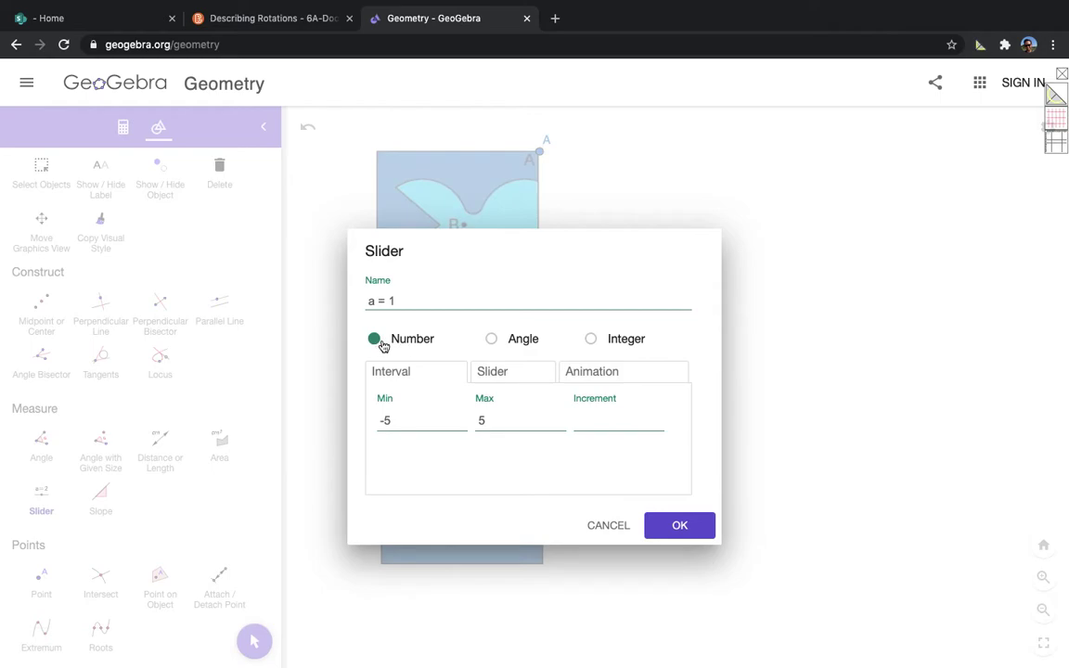
click(491, 340)
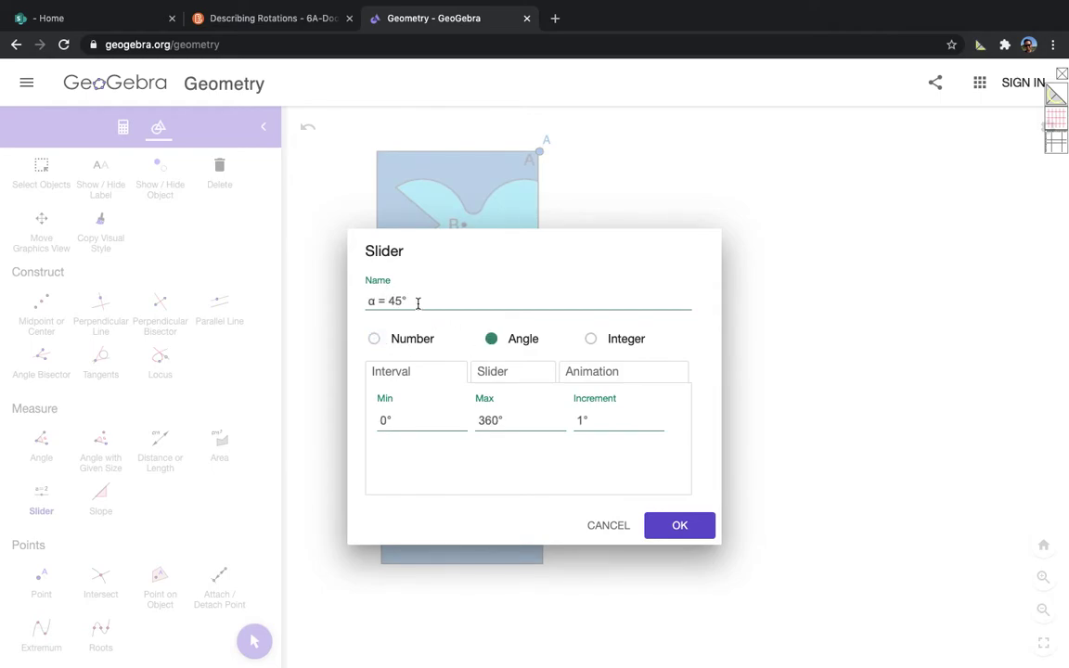
click(418, 302)
key(BackSpace)
key(BackSpace)
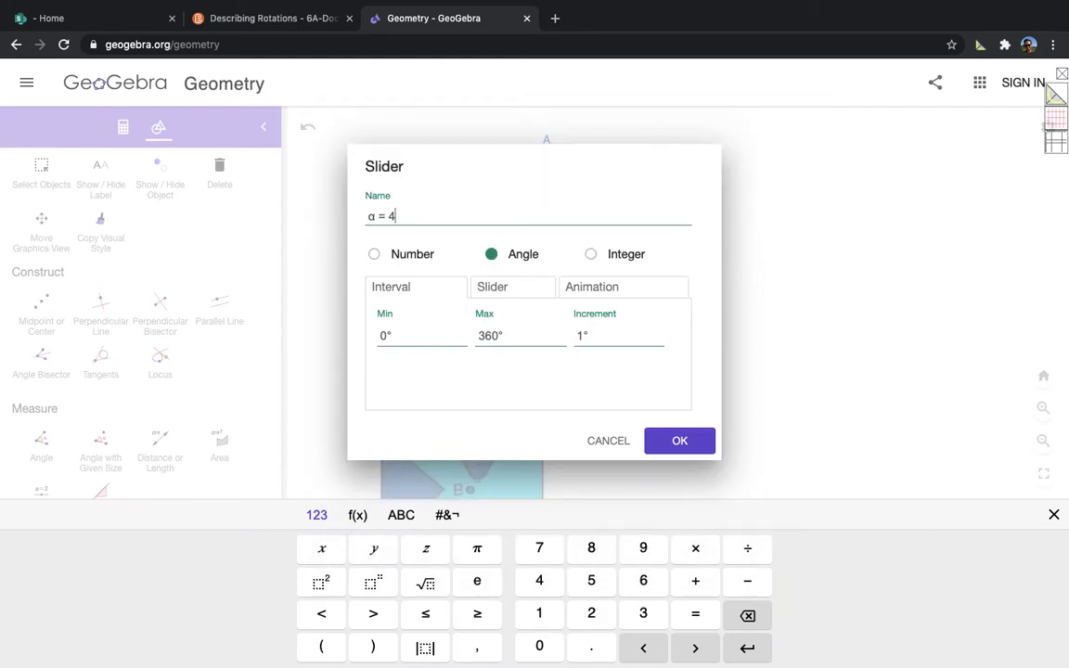
text(turn1)
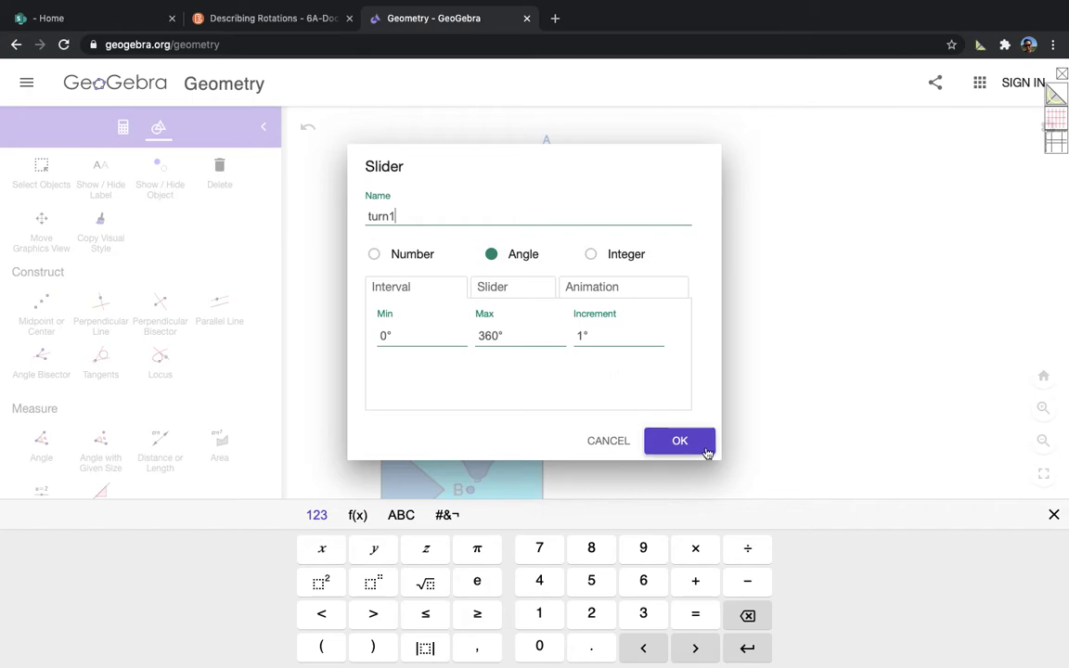
click(679, 441)
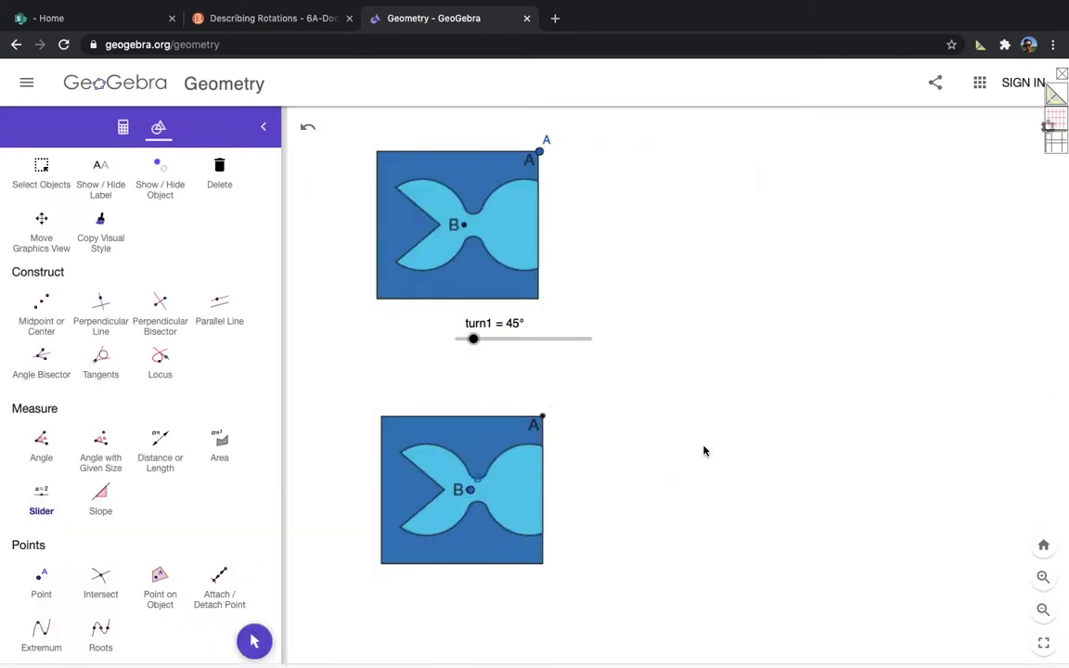
drag(541, 340, 480, 351)
drag(412, 352, 383, 349)
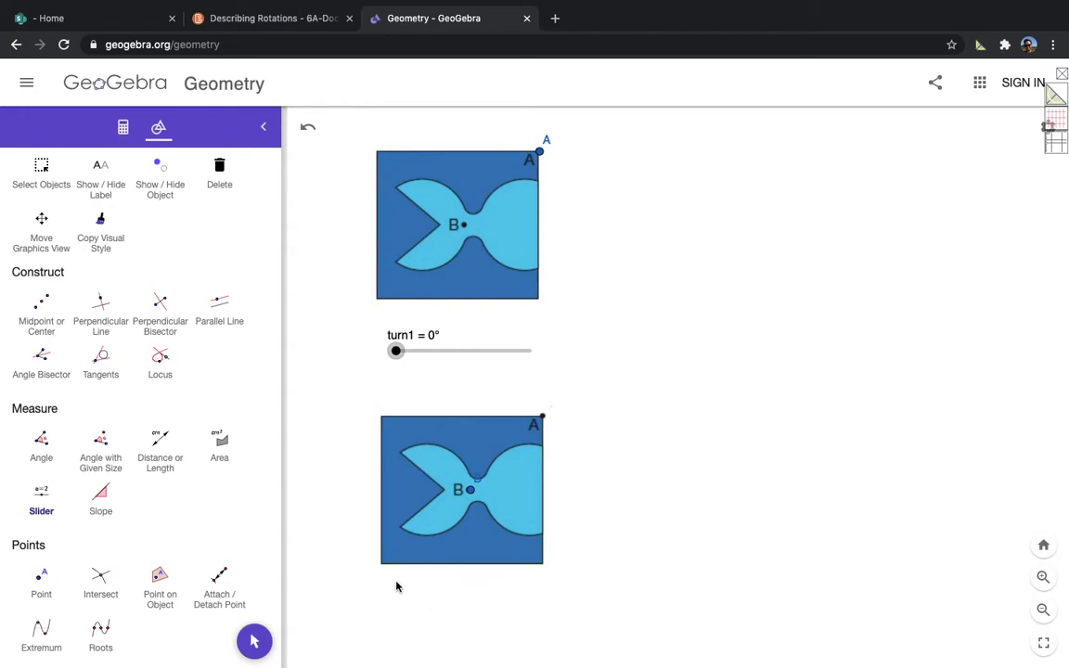
Create an angle slider named turn2 with range 0° to 360° and place it beneath the lower image.
click(42, 494)
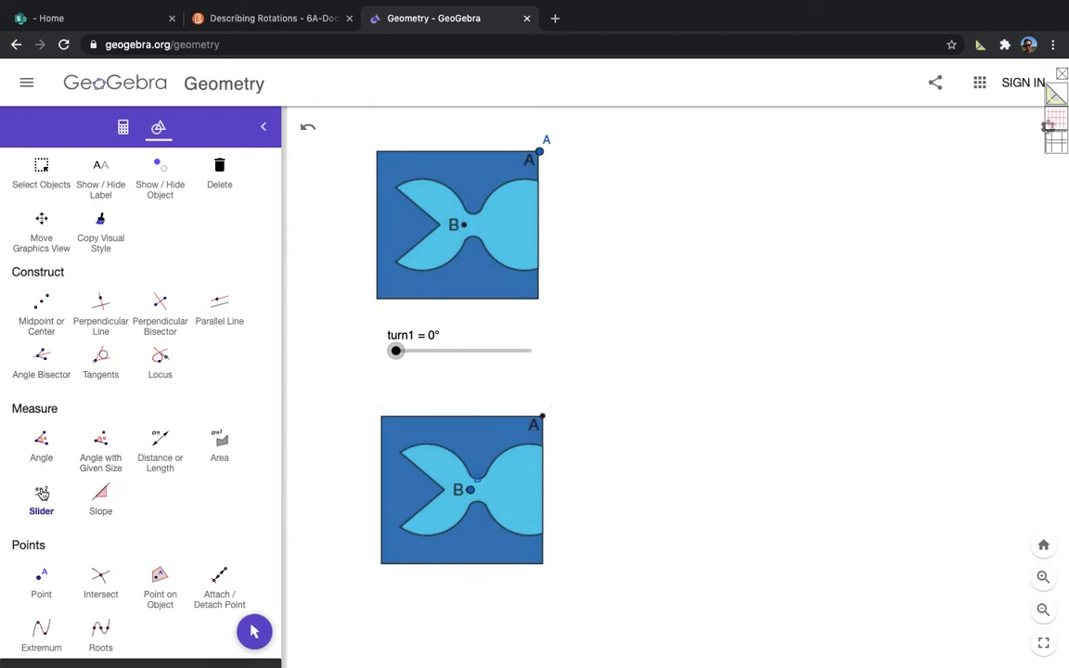
click(455, 615)
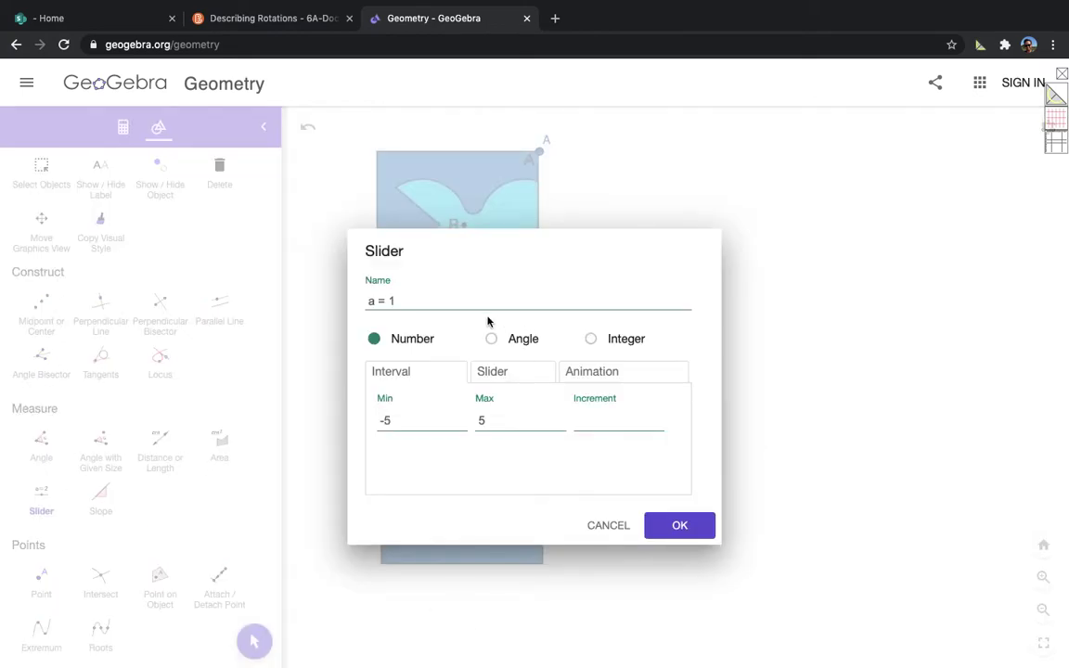
click(402, 299)
text(turn2)
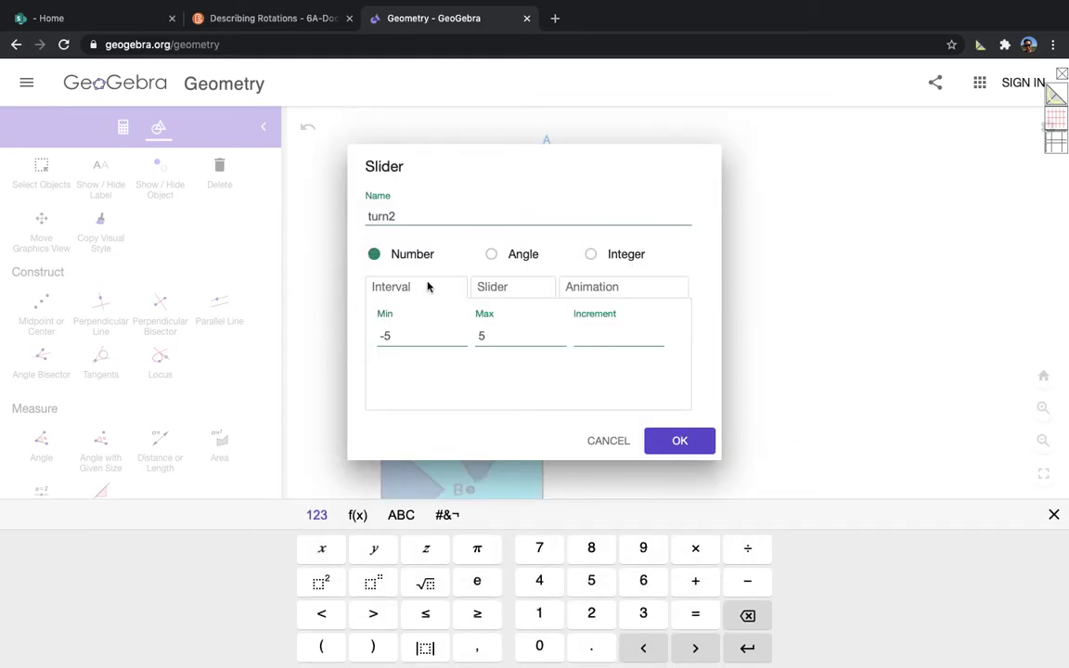
click(491, 254)
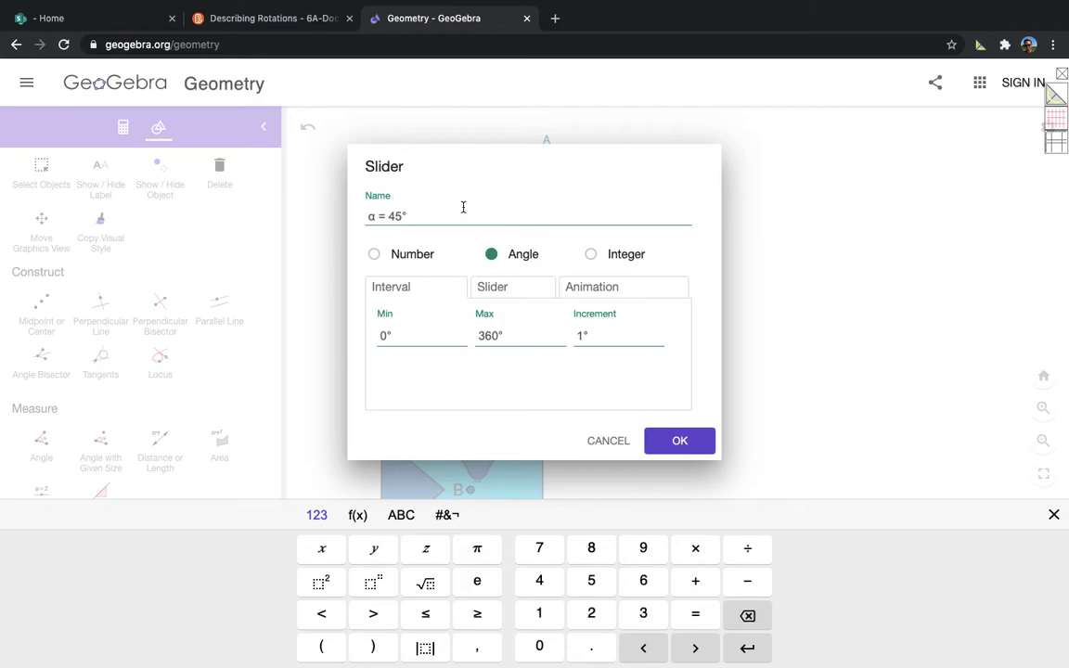
click(414, 215)
text(turn2)
click(683, 442)
drag(511, 611, 463, 610)
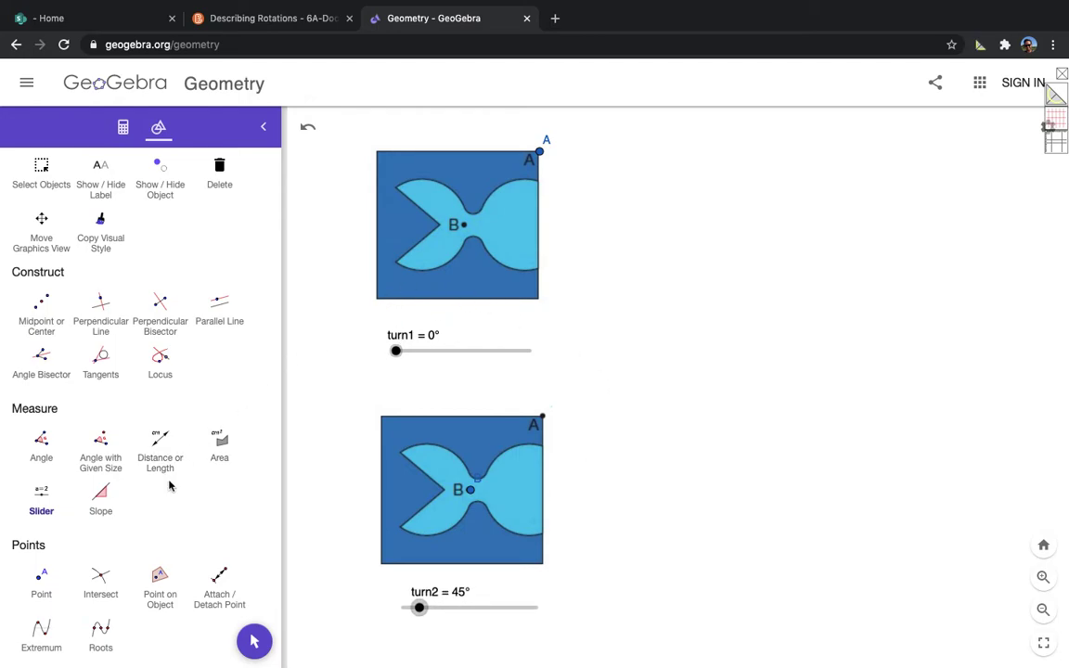
Rotate the upper fish image 90° clockwise about point A.
scroll(169, 485, down, 4)
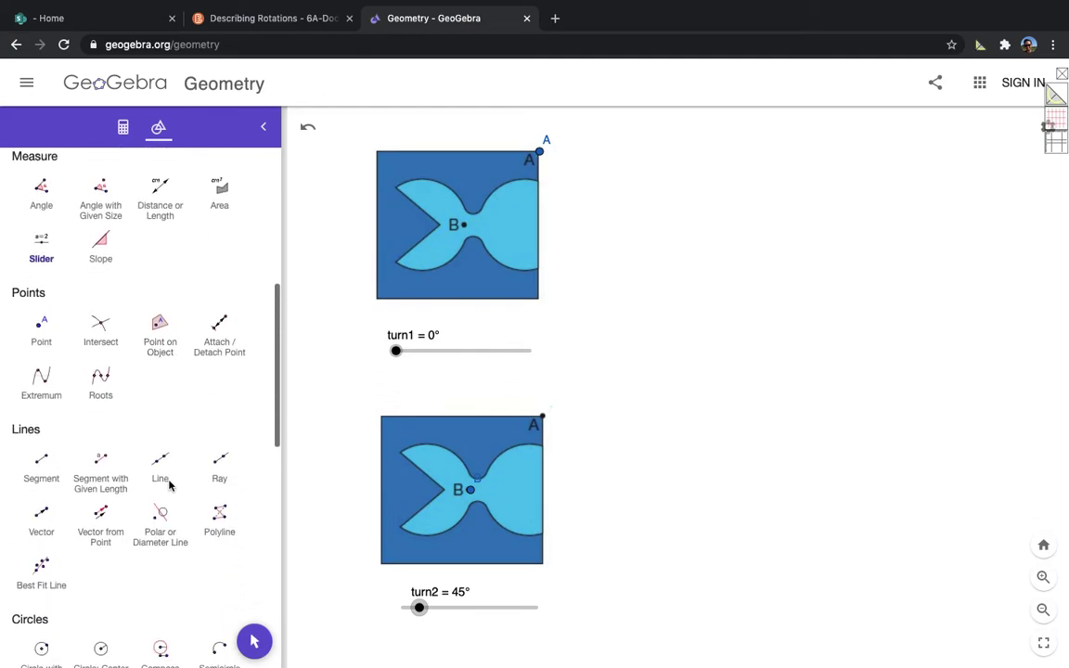
scroll(169, 485, down, 5)
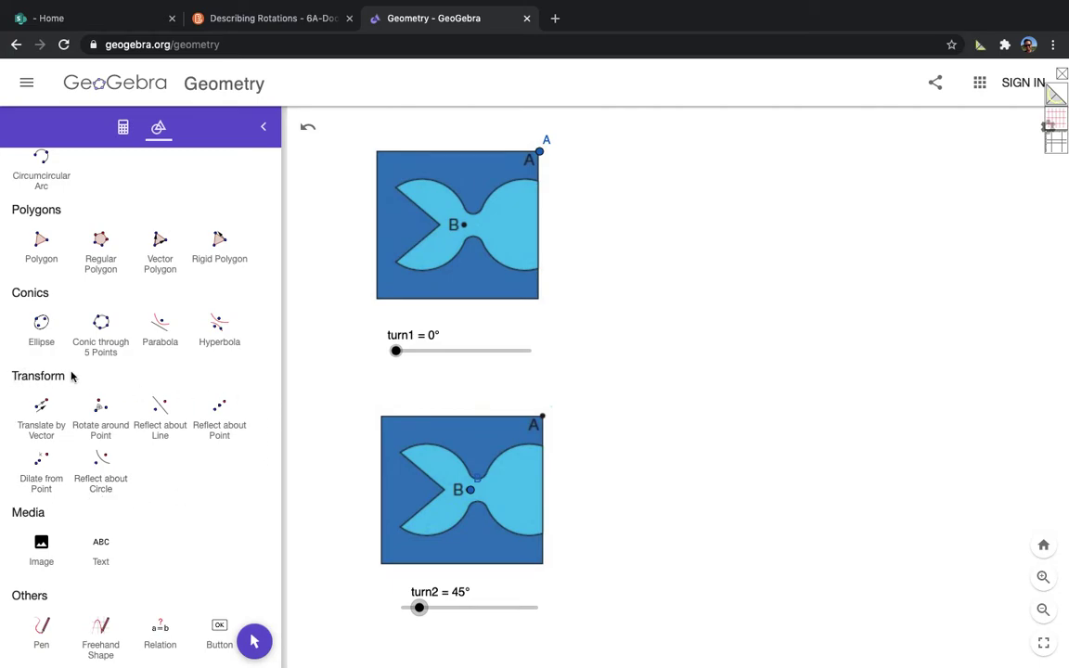
click(94, 418)
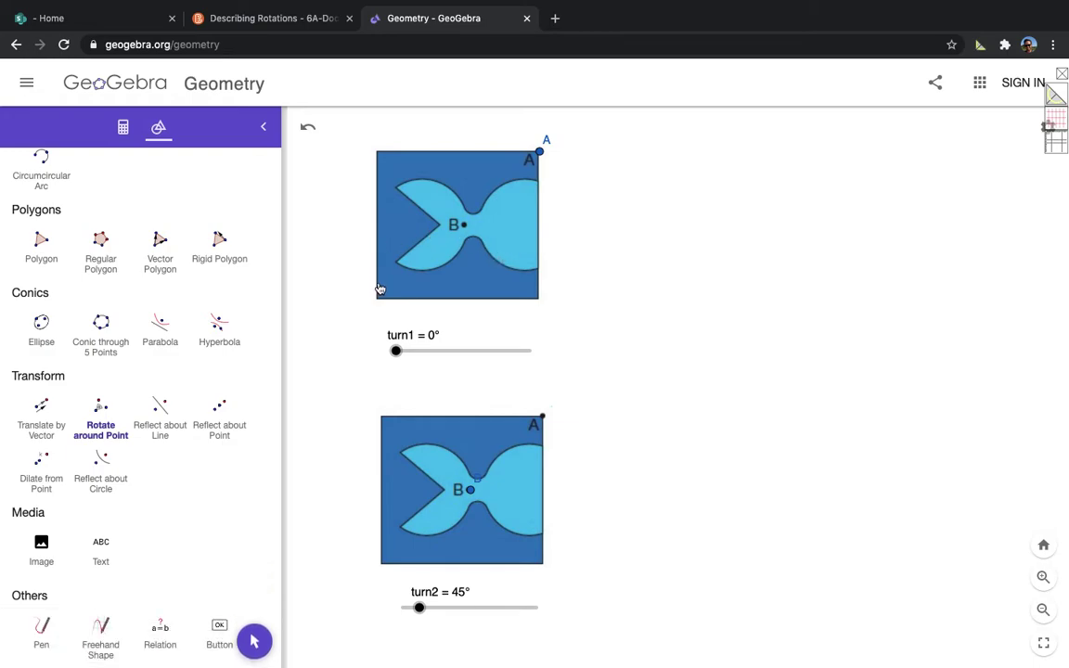
click(498, 243)
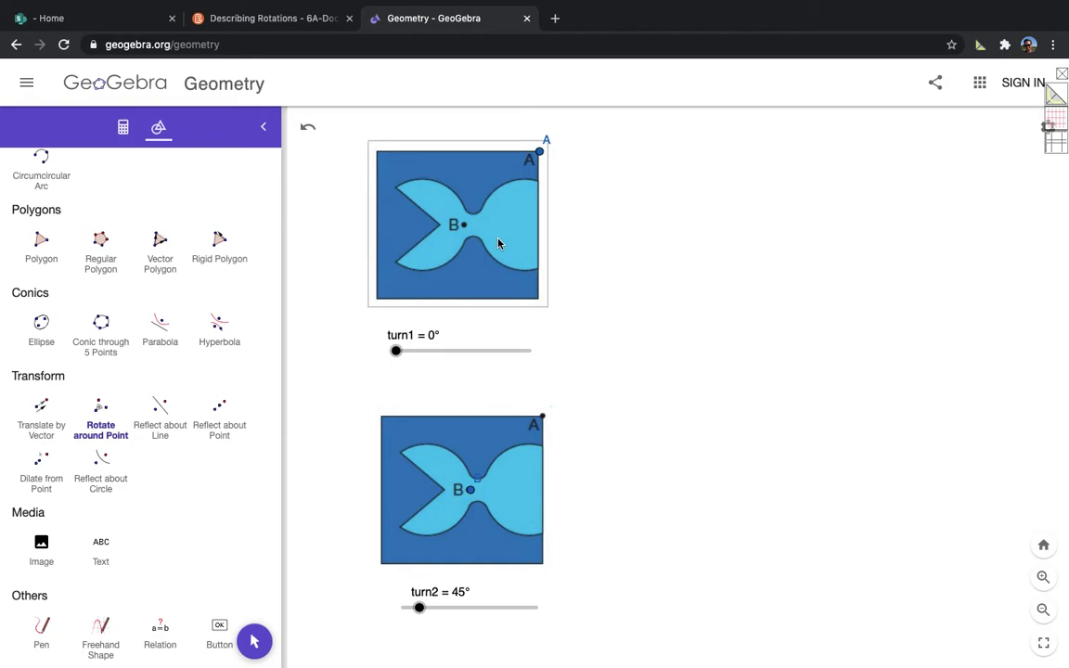
click(540, 154)
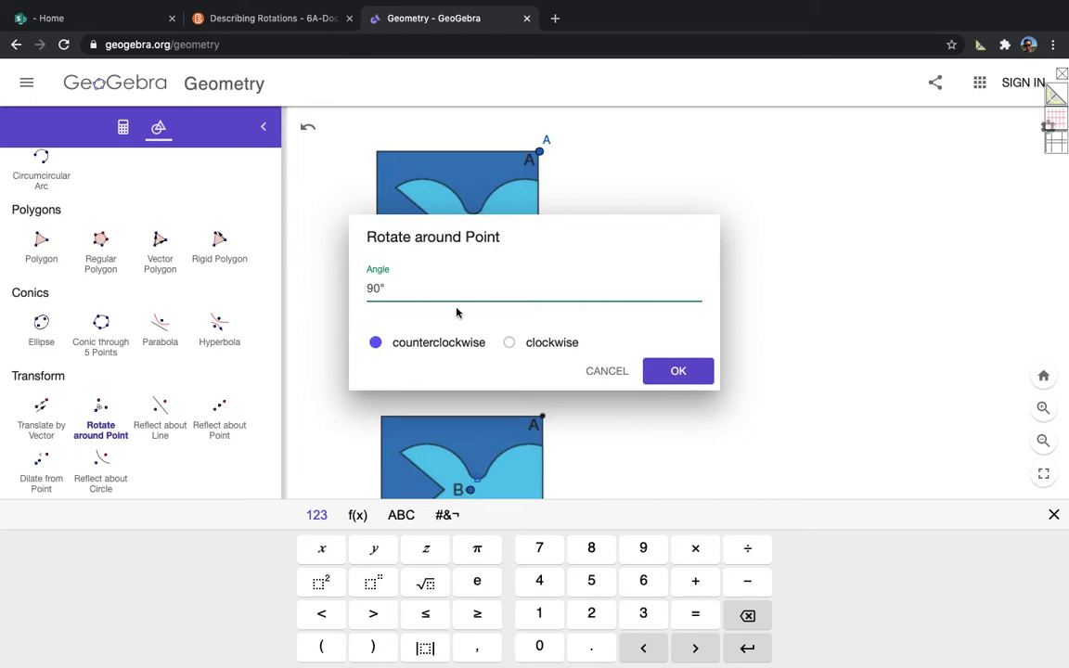
click(508, 343)
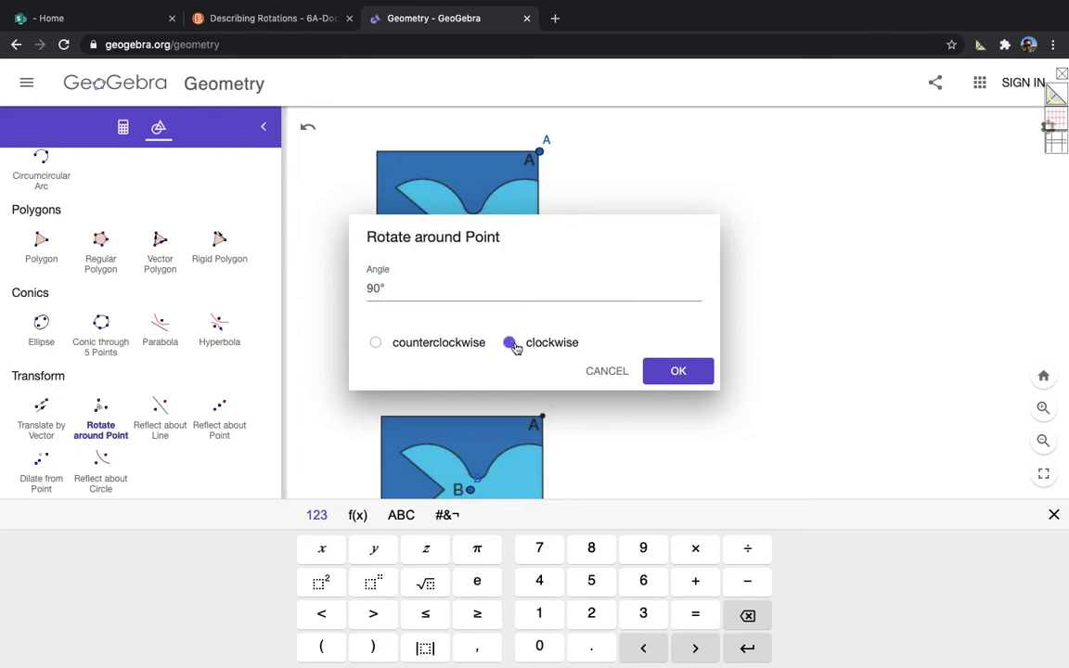
click(678, 371)
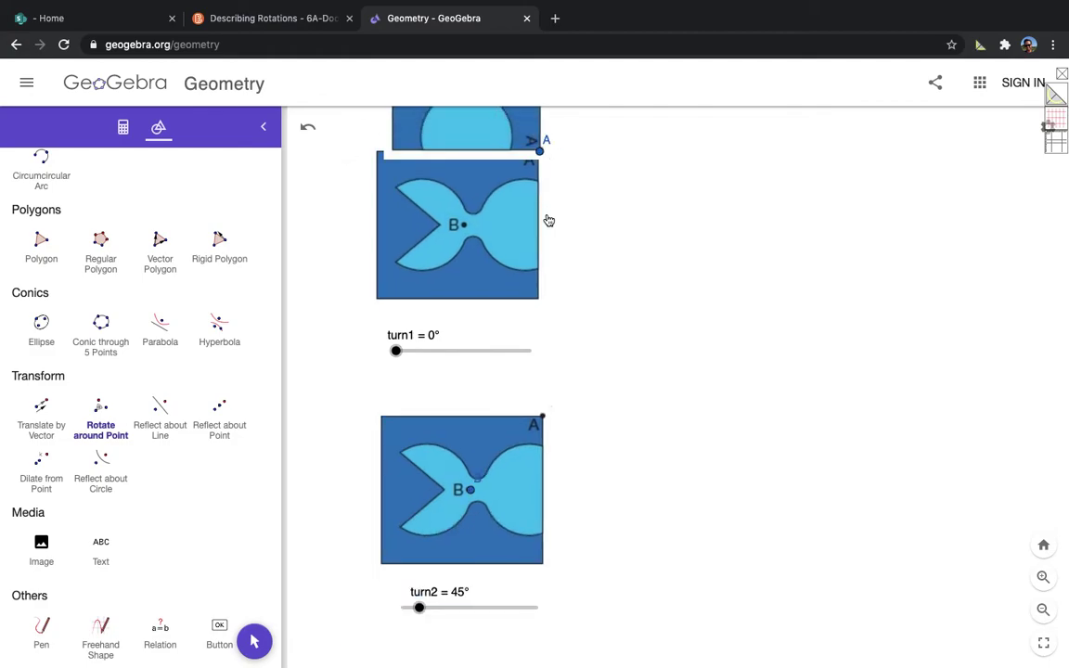
Undo the 90° rotation of the upper fish image.
scroll(611, 198, down, 6)
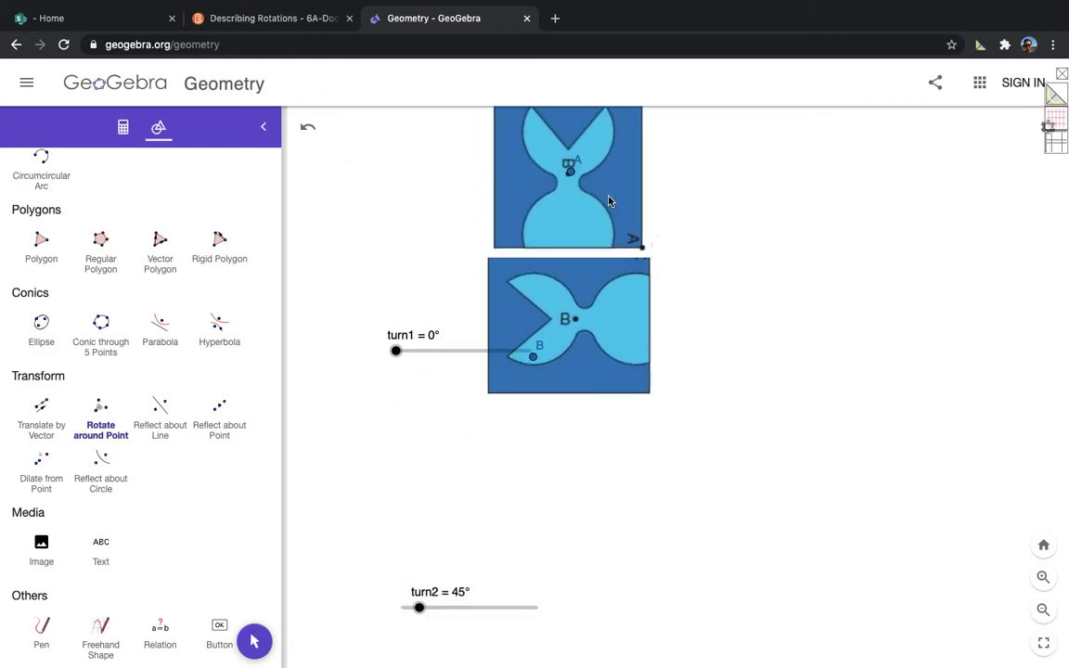
scroll(609, 201, up, 8)
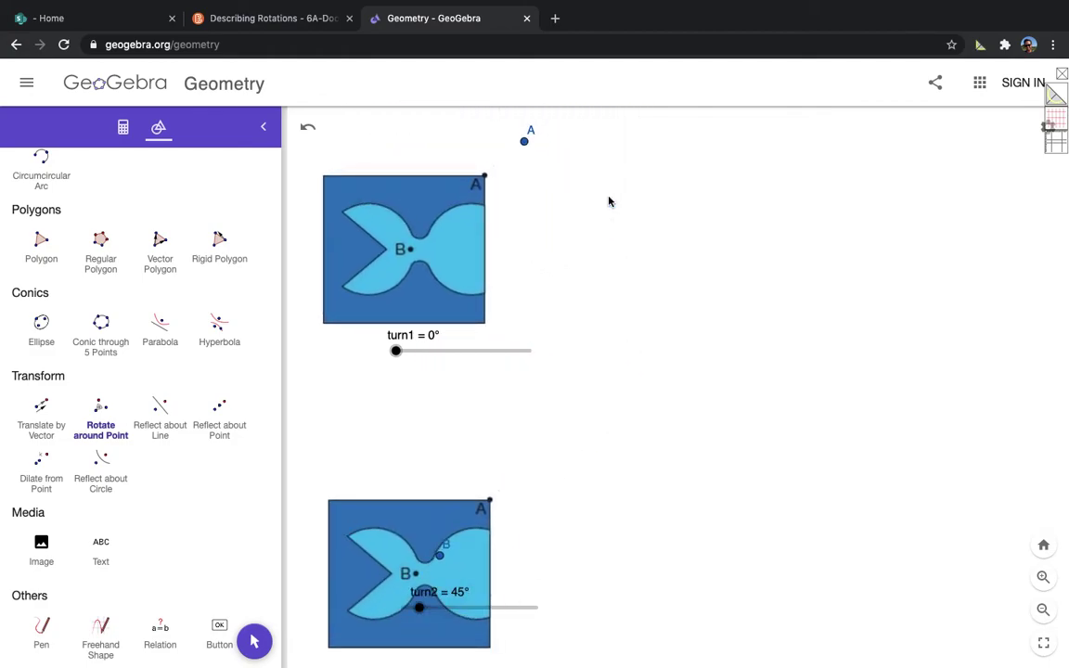
scroll(608, 202, down, 4)
scroll(609, 201, down, 4)
scroll(609, 201, up, 4)
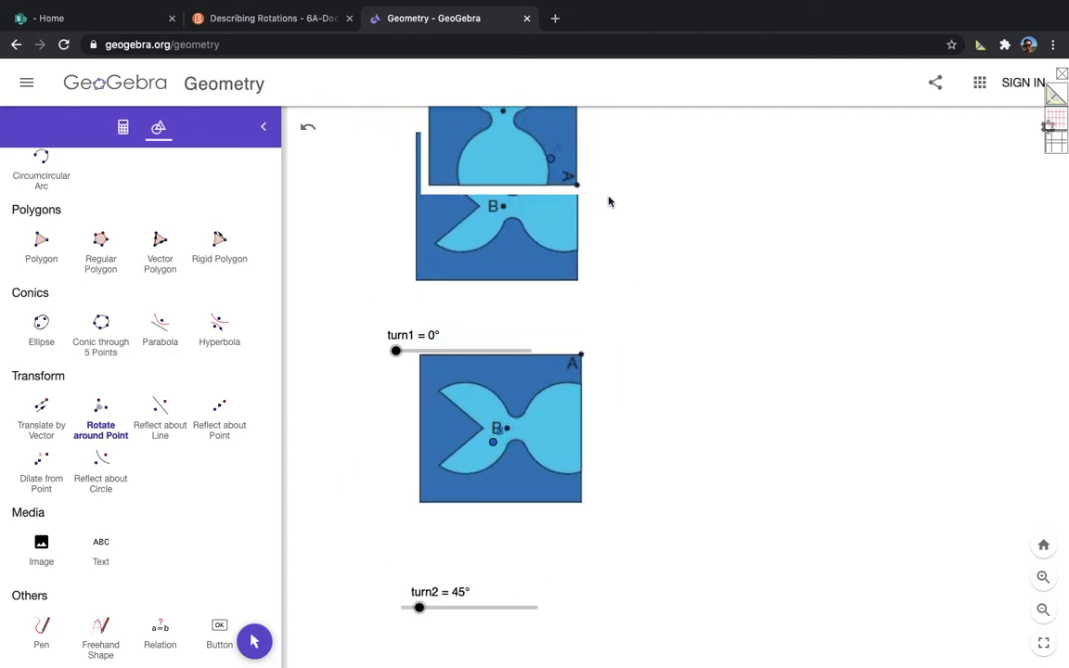
click(307, 129)
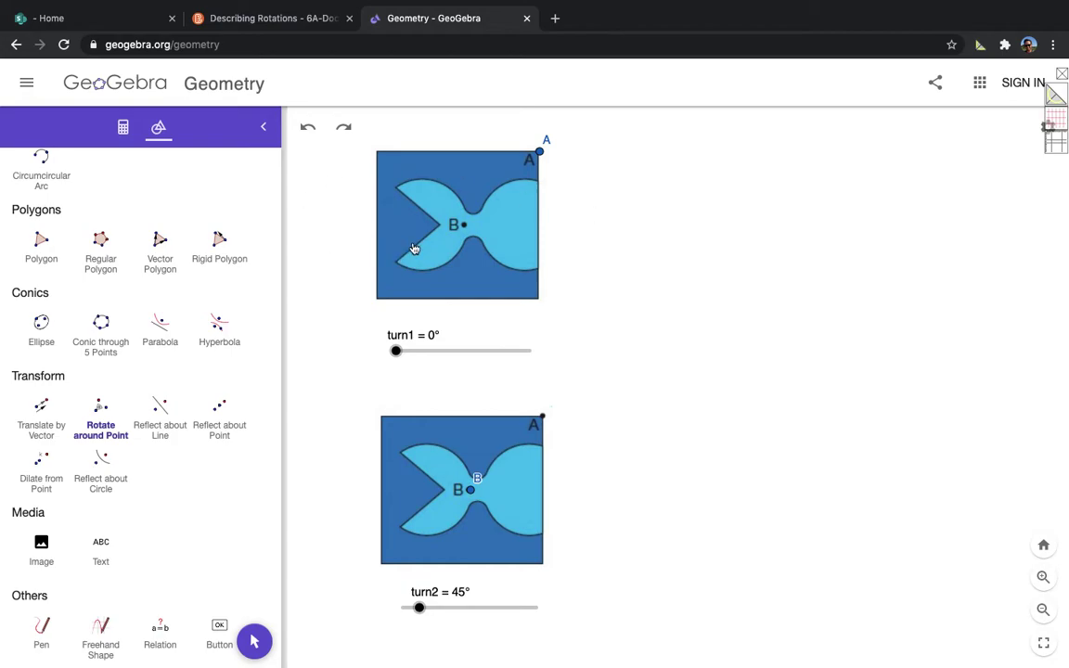
Rotate the upper fish image counterclockwise about point A by the angle turn1.
click(483, 251)
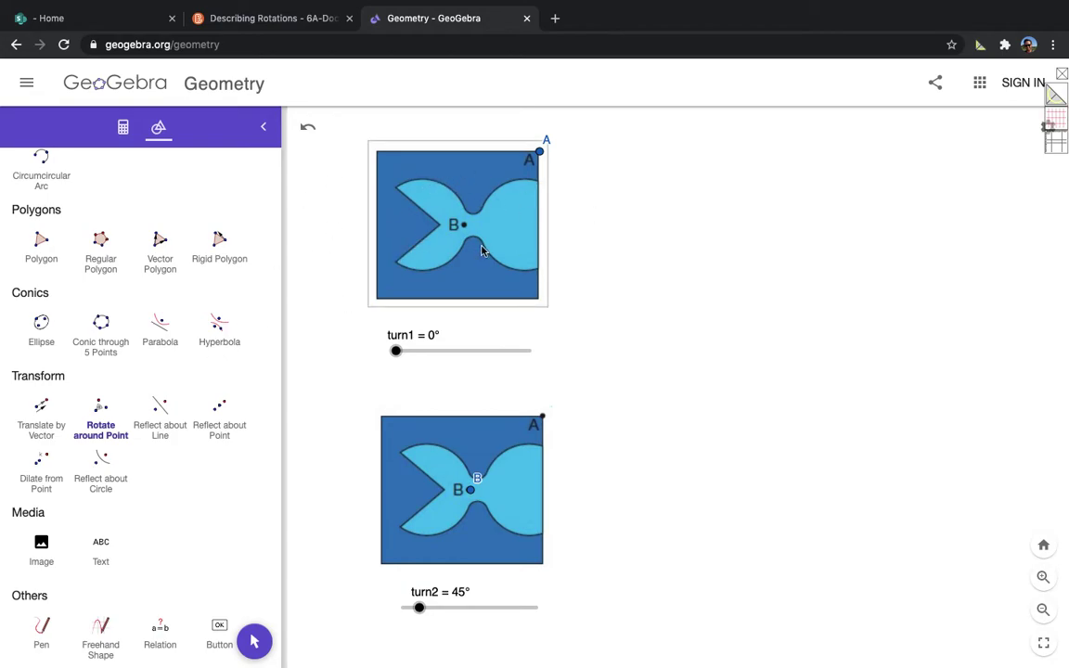
click(540, 153)
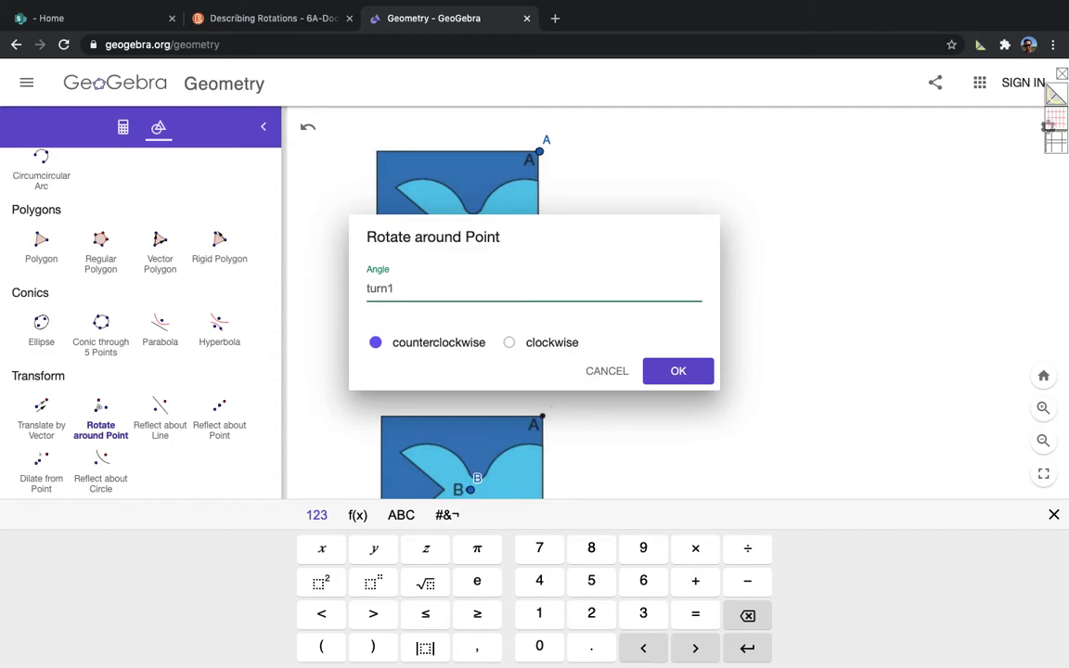
click(678, 370)
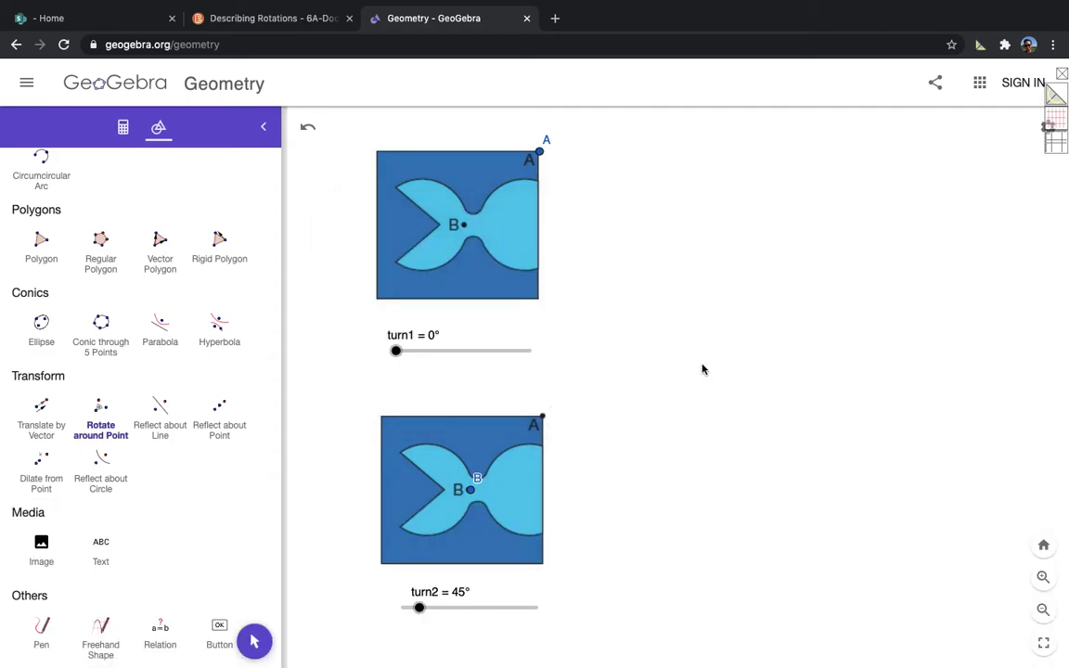
Test the upper image's rotation with the turn1 slider, leaving the slider at 0°.
click(1044, 610)
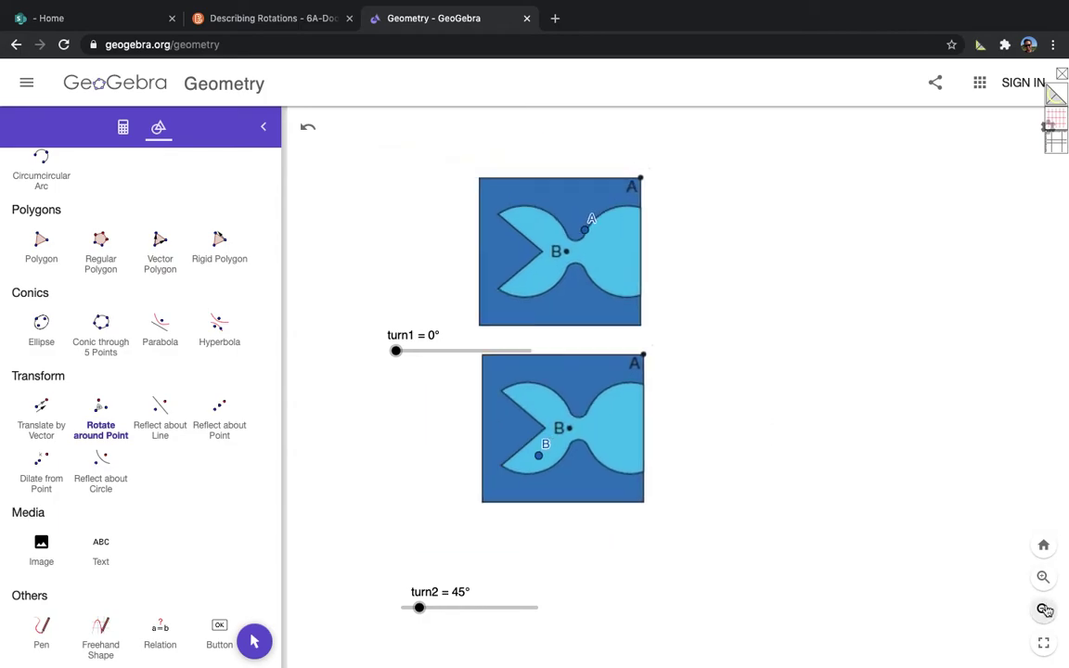
click(1044, 609)
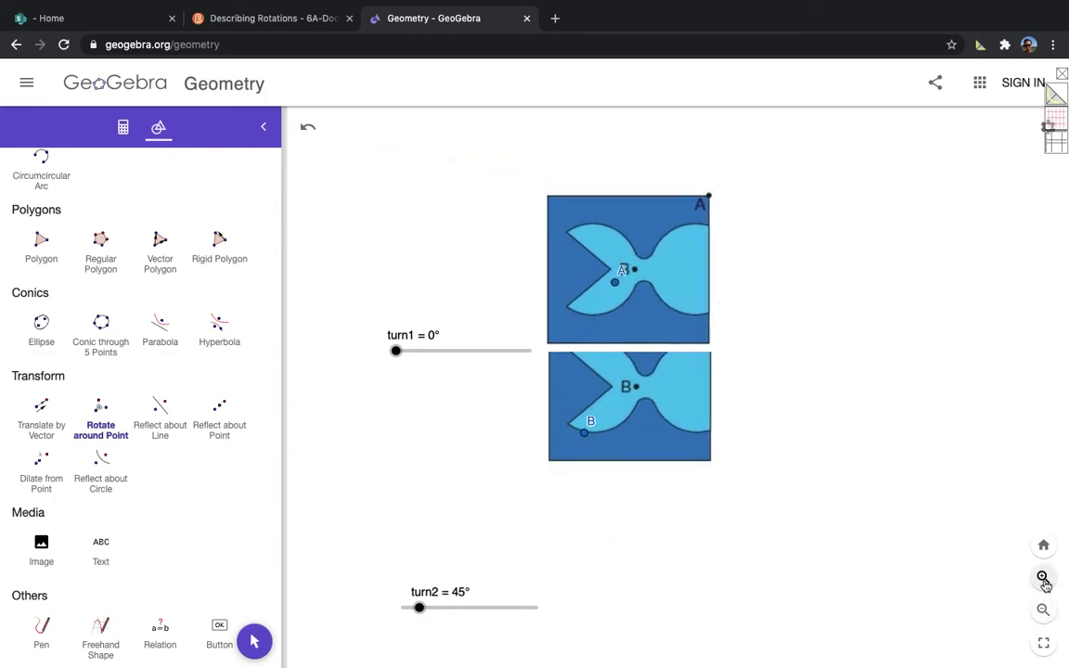
click(1043, 578)
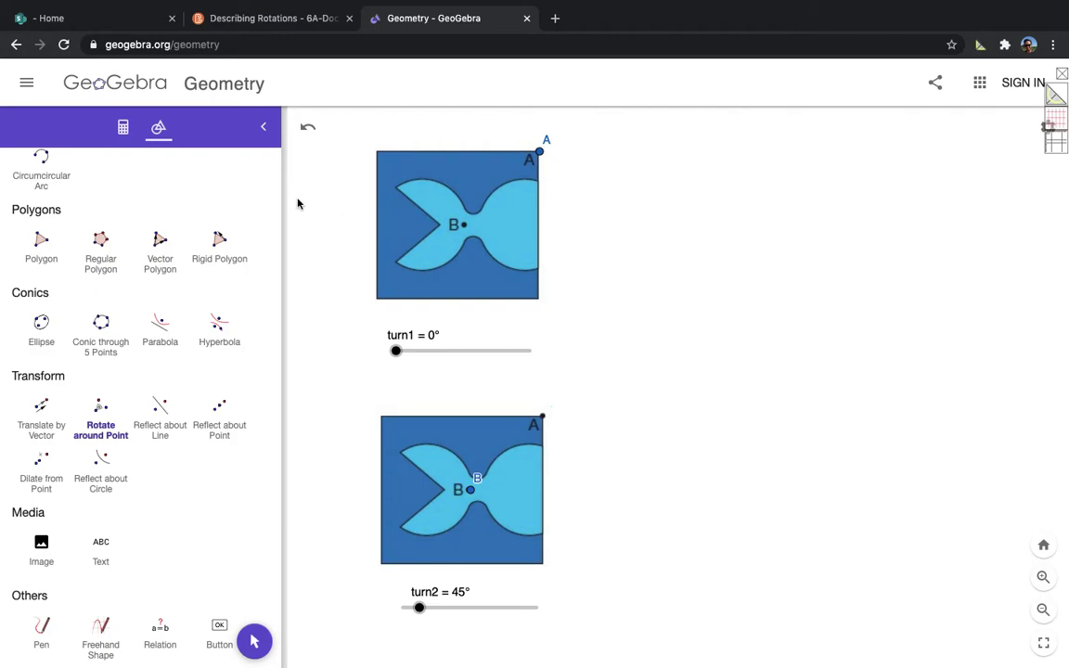
drag(399, 352, 395, 319)
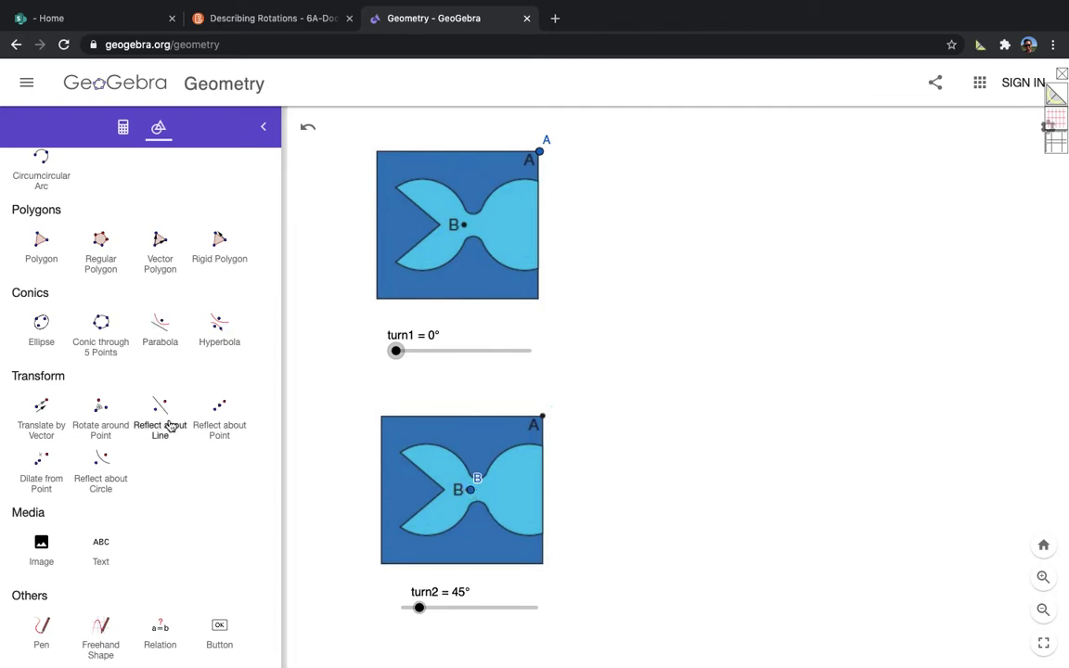
Rotate the lower fish image counterclockwise about point B by the angle turn2 and set turn2 to 0°.
click(93, 408)
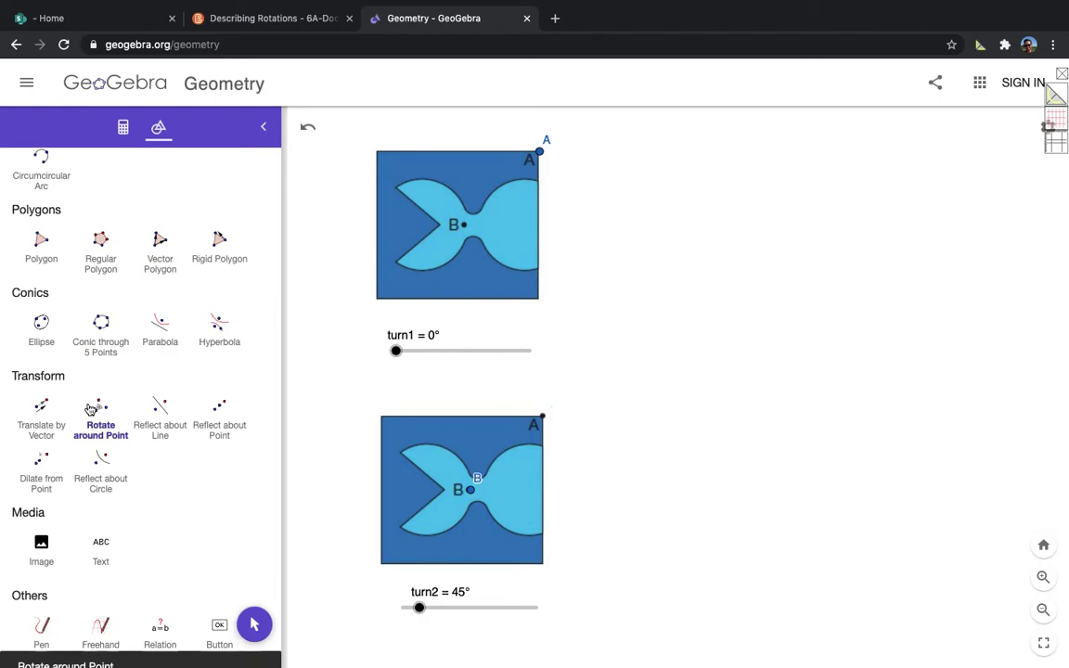
click(397, 459)
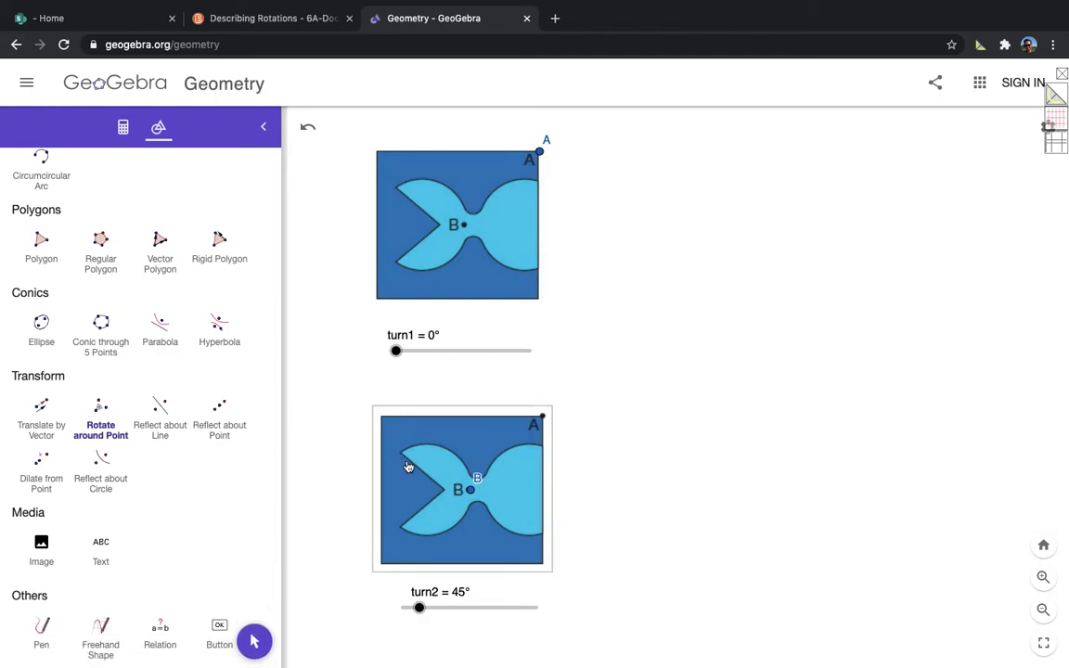
click(472, 492)
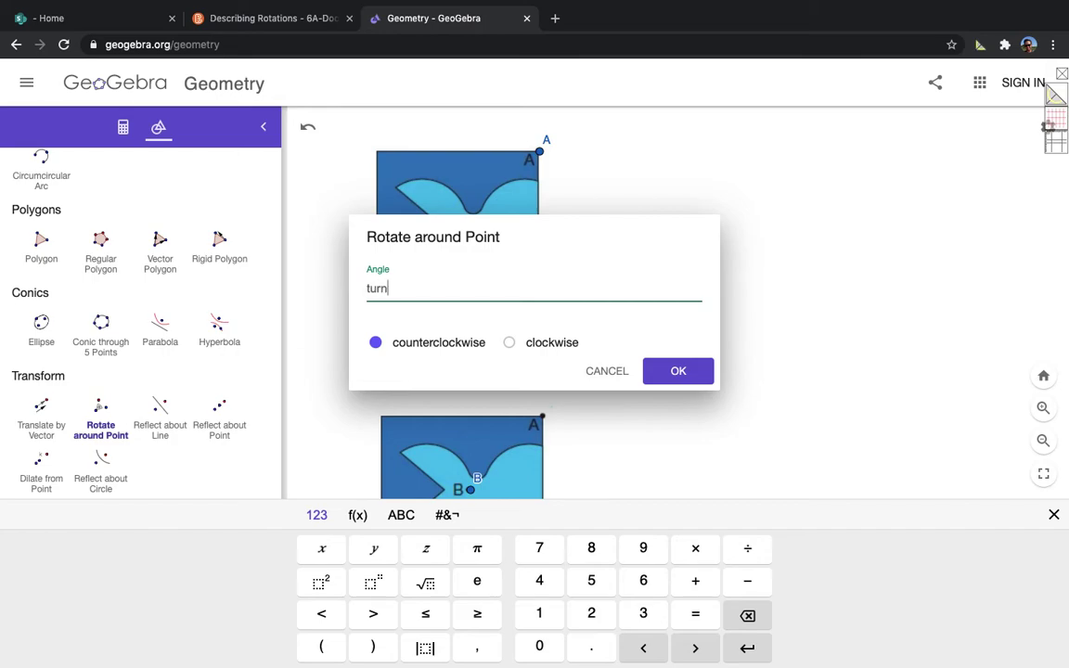
text(turn2)
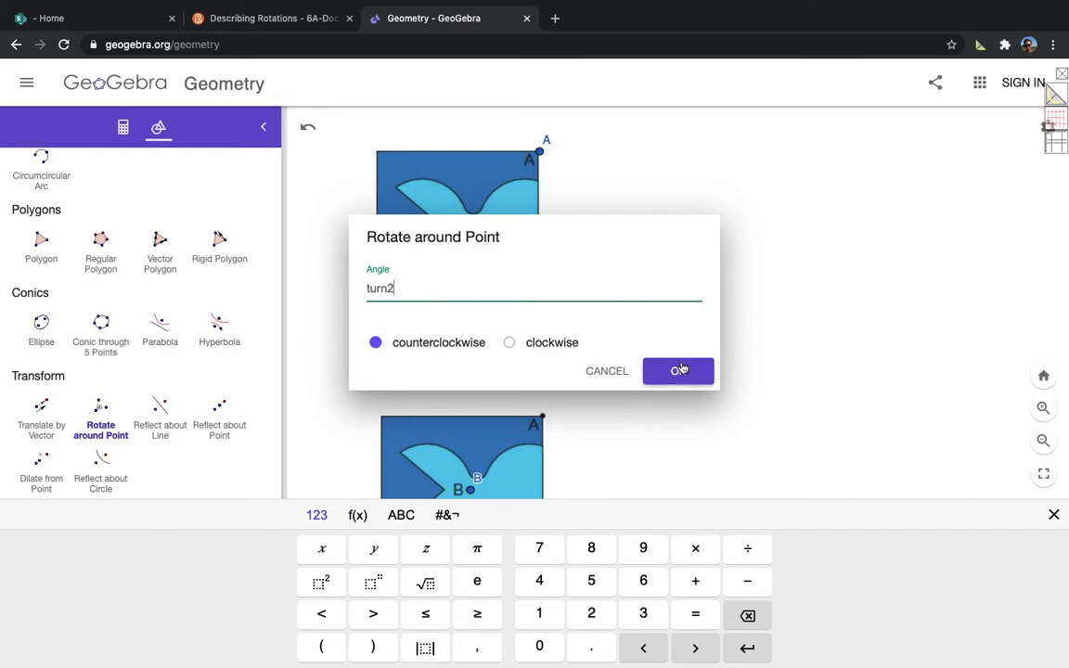
click(677, 370)
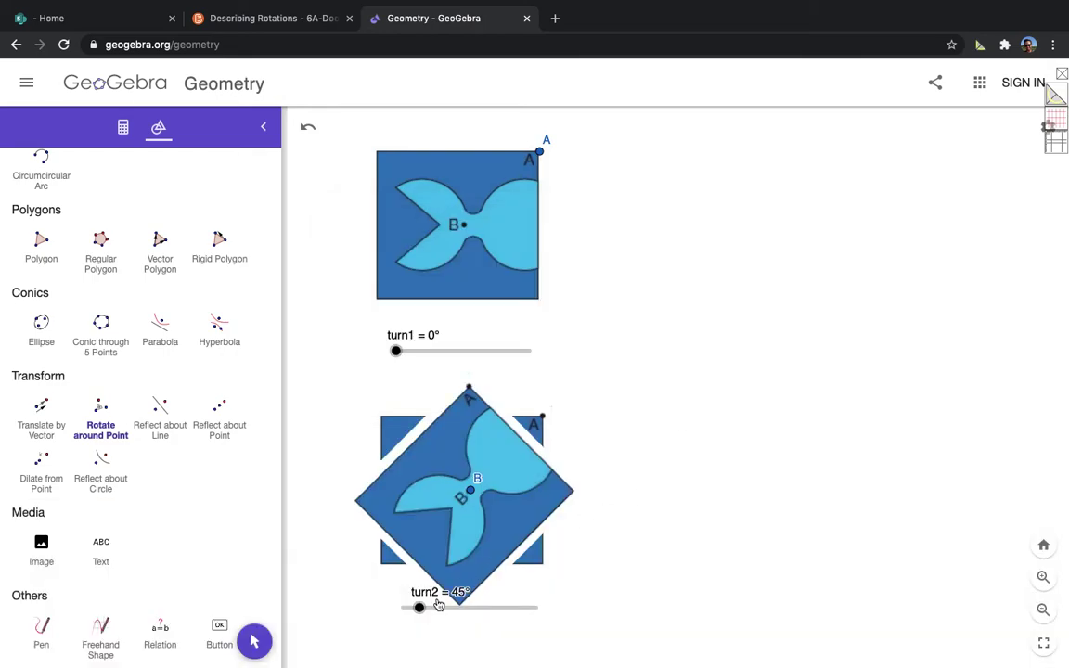
key(Escape)
drag(419, 608, 396, 618)
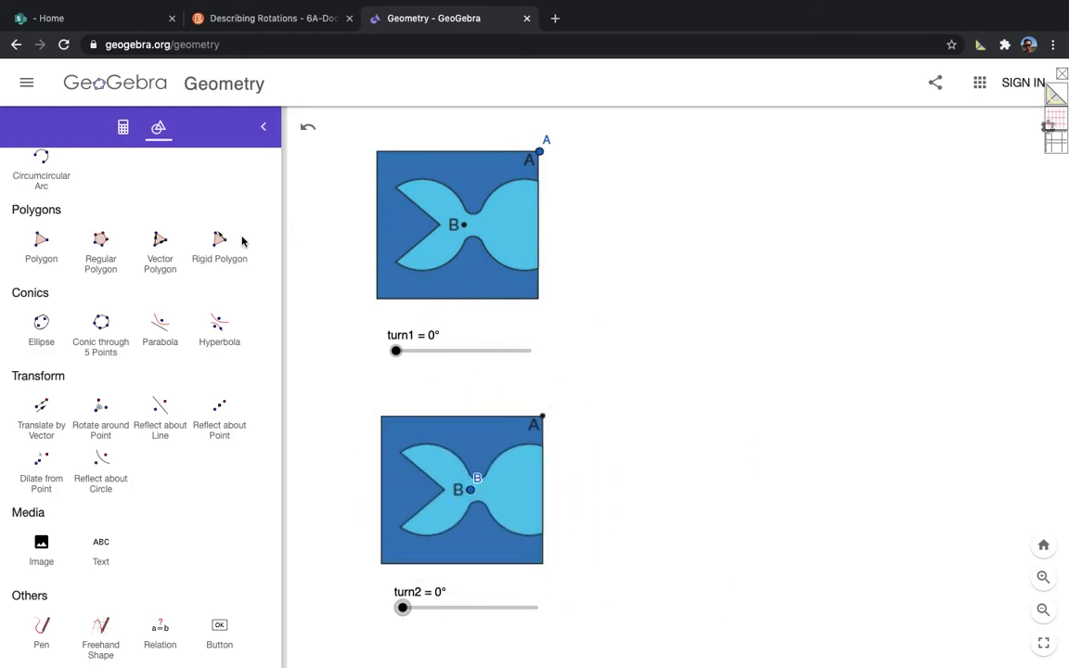
Draw a regular polygon with 5 vertices in the empty canvas area beside the upper fish image.
scroll(131, 246, up, 10)
scroll(131, 246, down, 10)
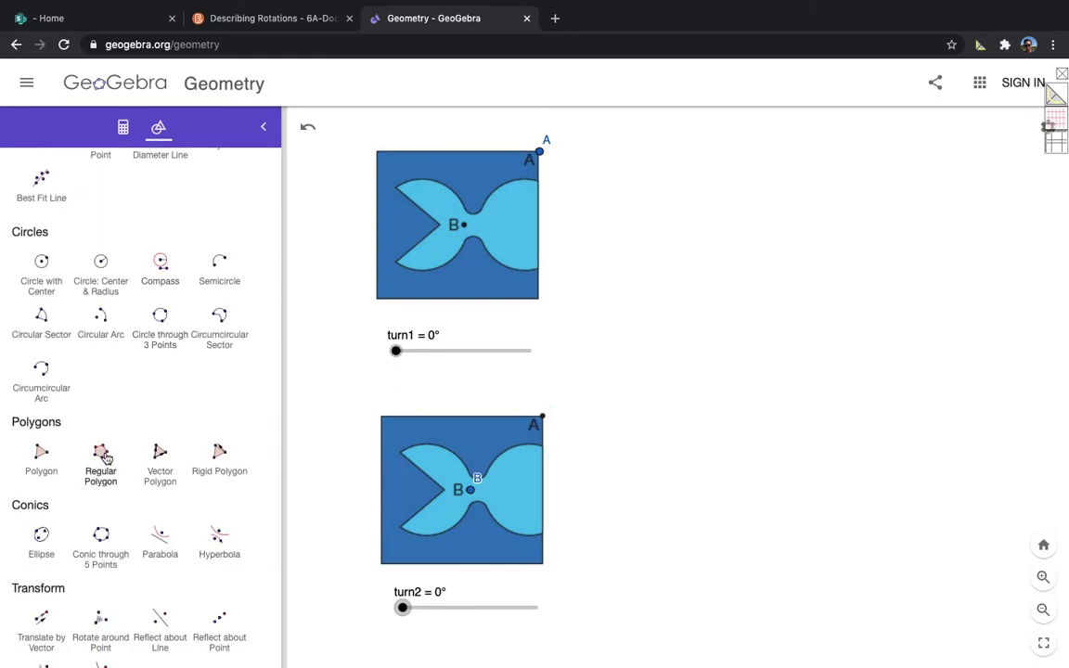
click(102, 454)
click(749, 307)
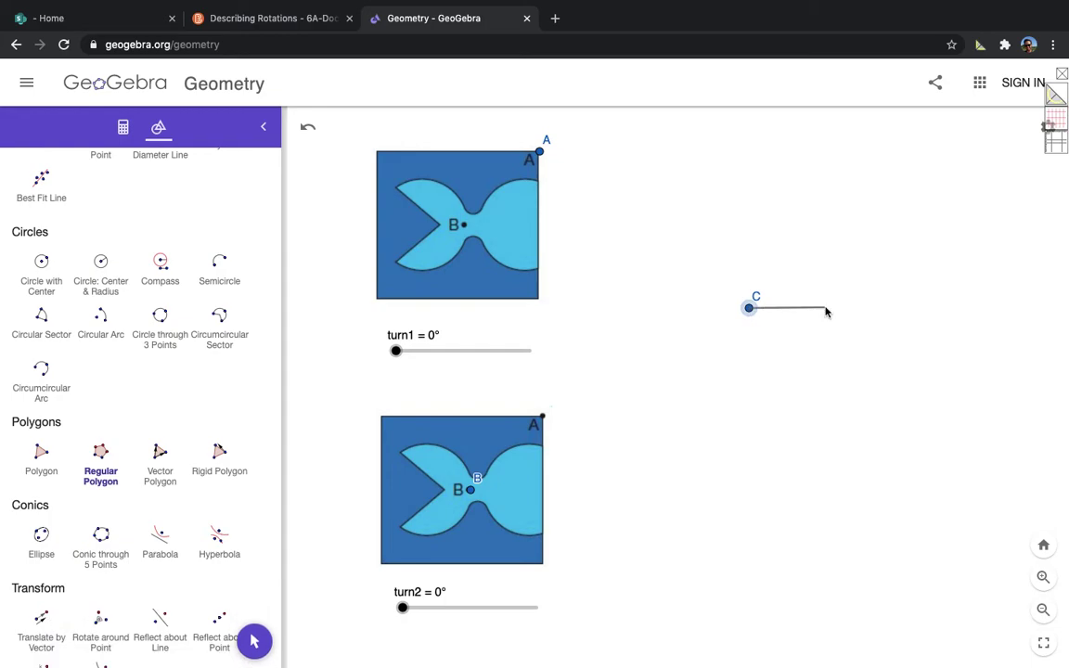
click(826, 307)
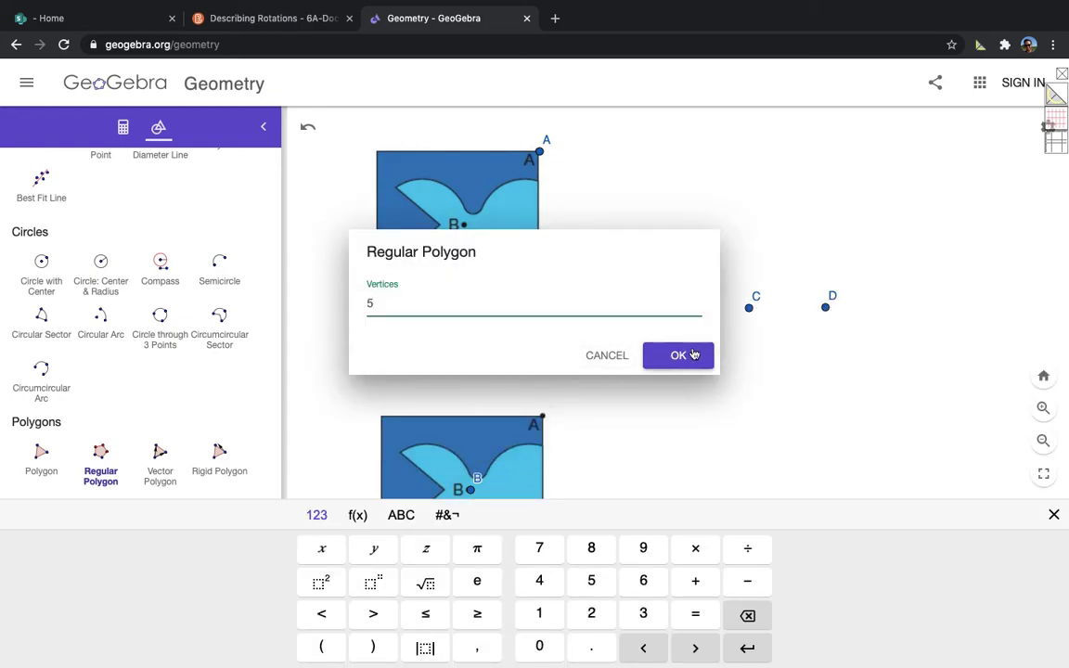
click(692, 351)
click(788, 258)
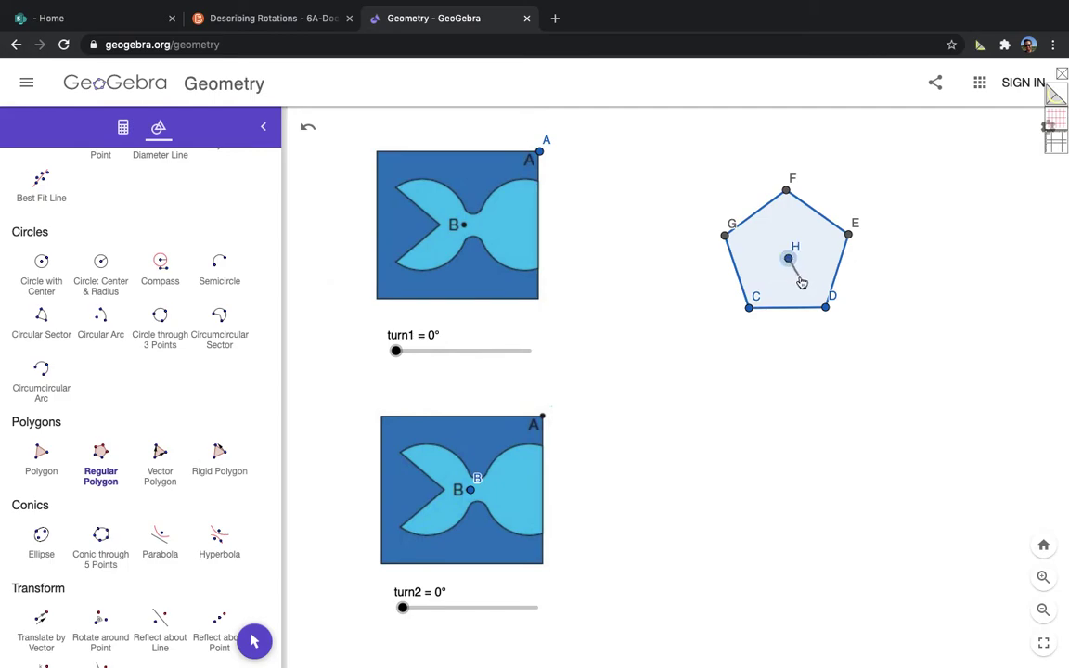
click(801, 277)
click(606, 355)
Delete the two stray points H and I inside the pentagon.
scroll(44, 269, up, 5)
scroll(44, 269, up, 2)
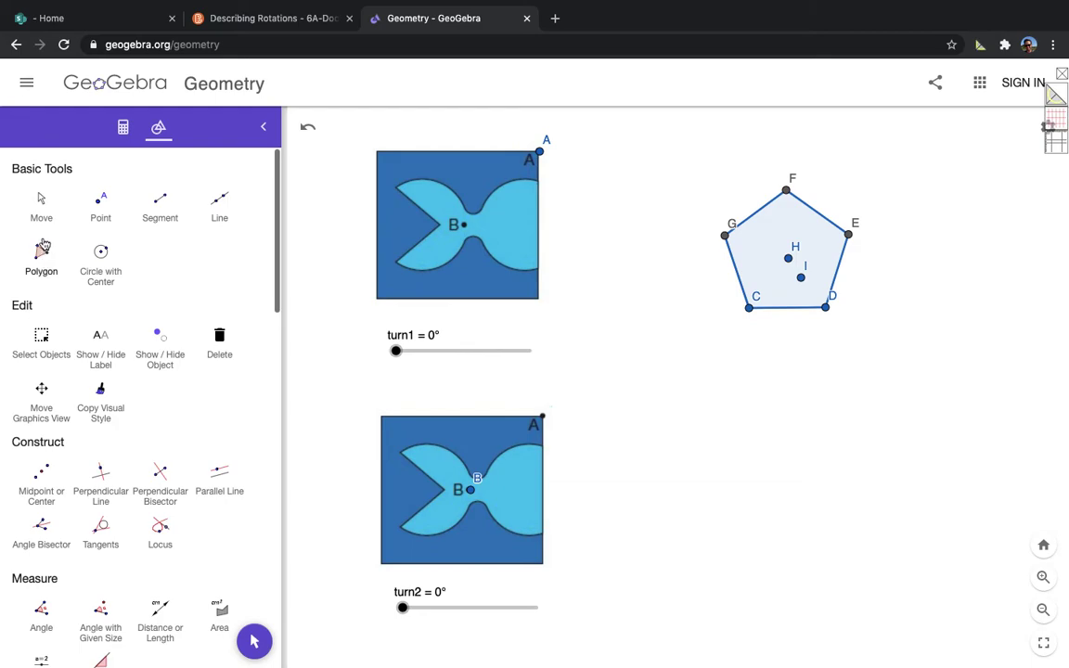
click(41, 199)
click(789, 259)
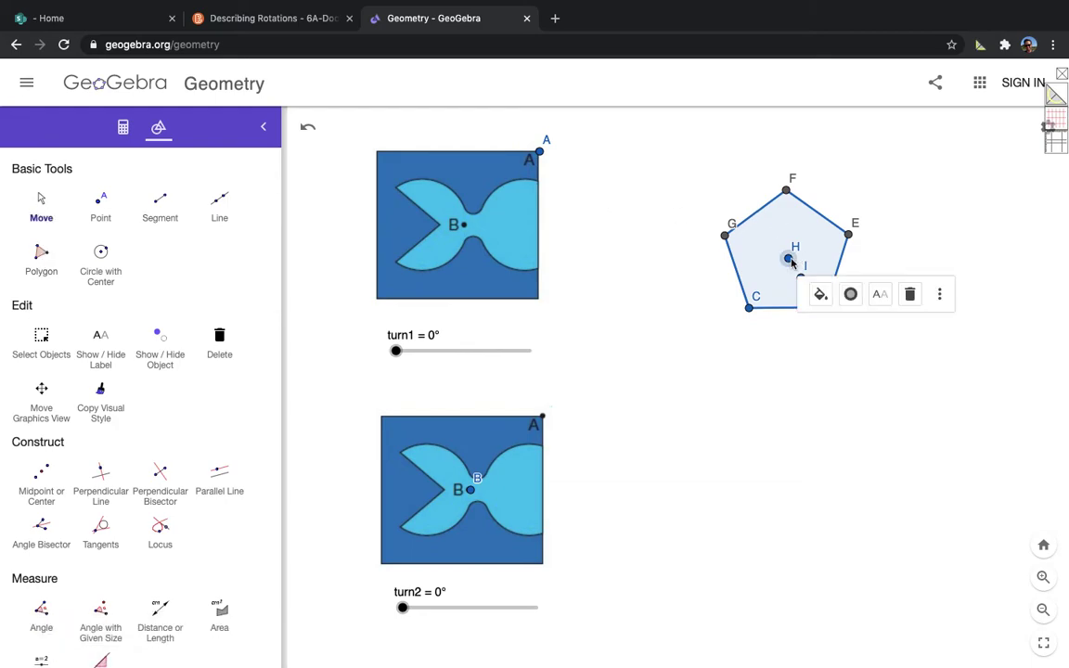
key(Delete)
click(802, 277)
key(Delete)
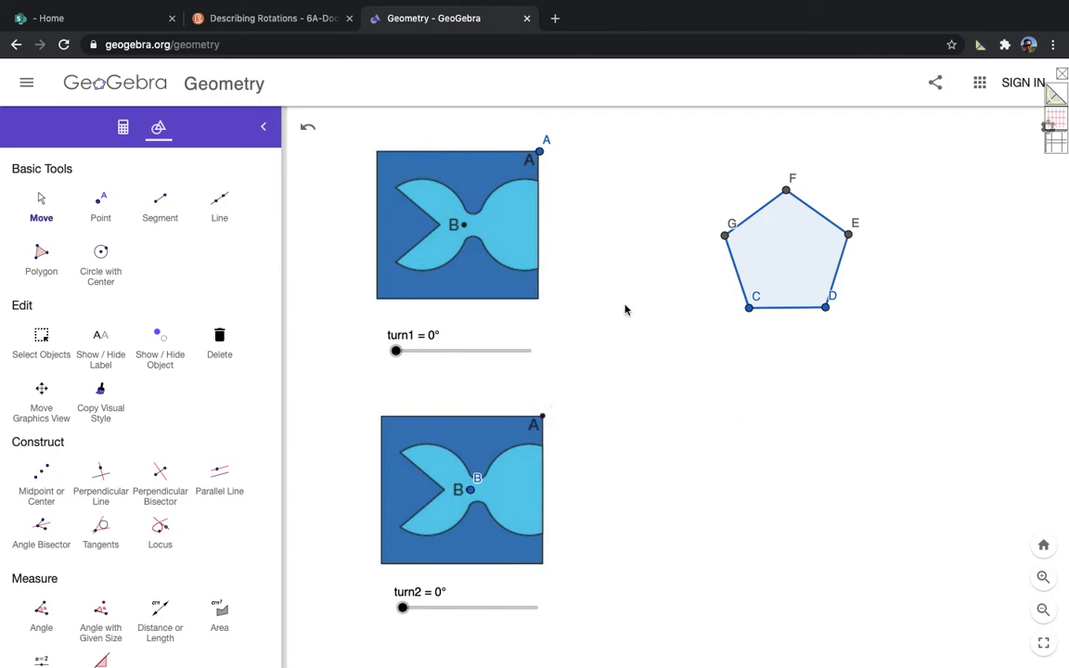
Place a free point below the pentagon, roughly centred under its base.
click(101, 208)
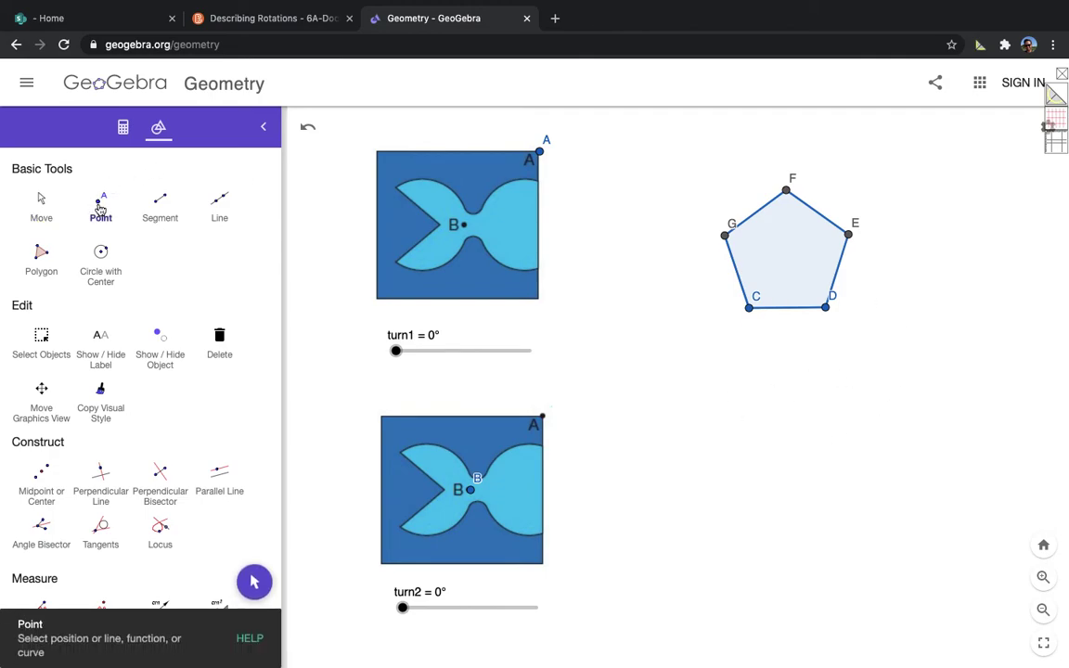
click(784, 385)
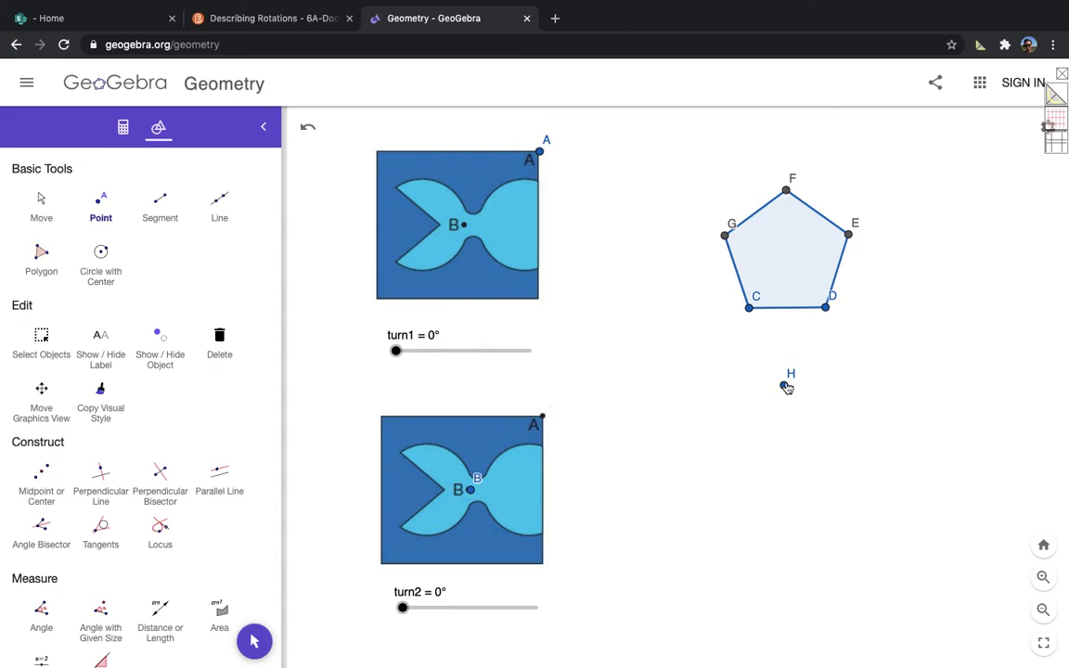
Create an angle slider named turn3 from 0° to 360° with a 1° increment below point H.
scroll(212, 454, down, 1)
scroll(212, 454, down, 5)
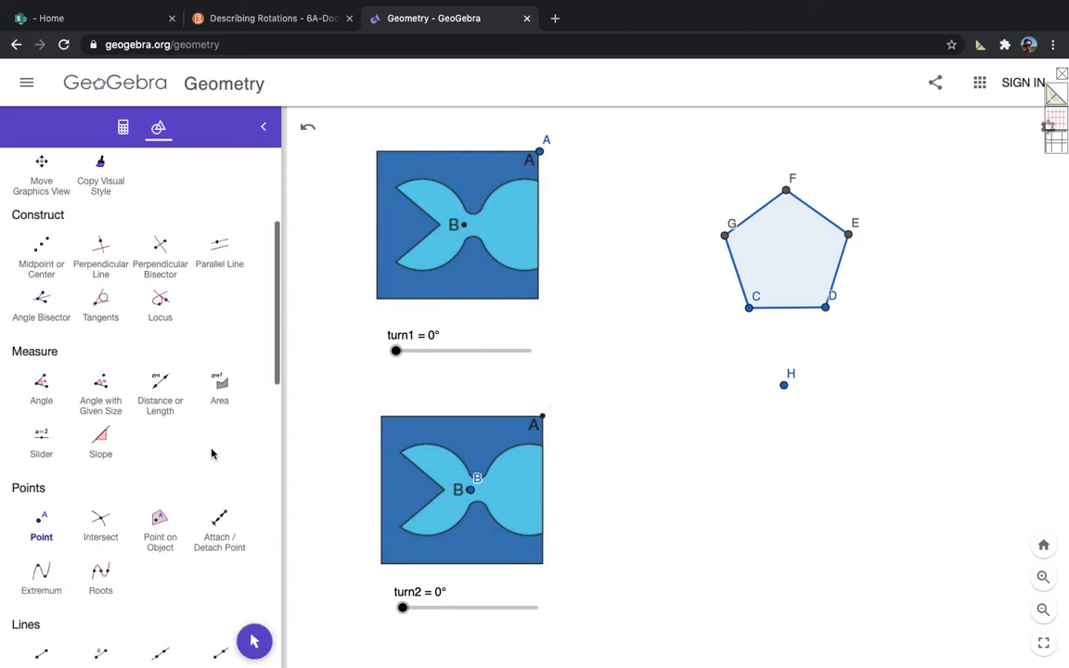
click(29, 435)
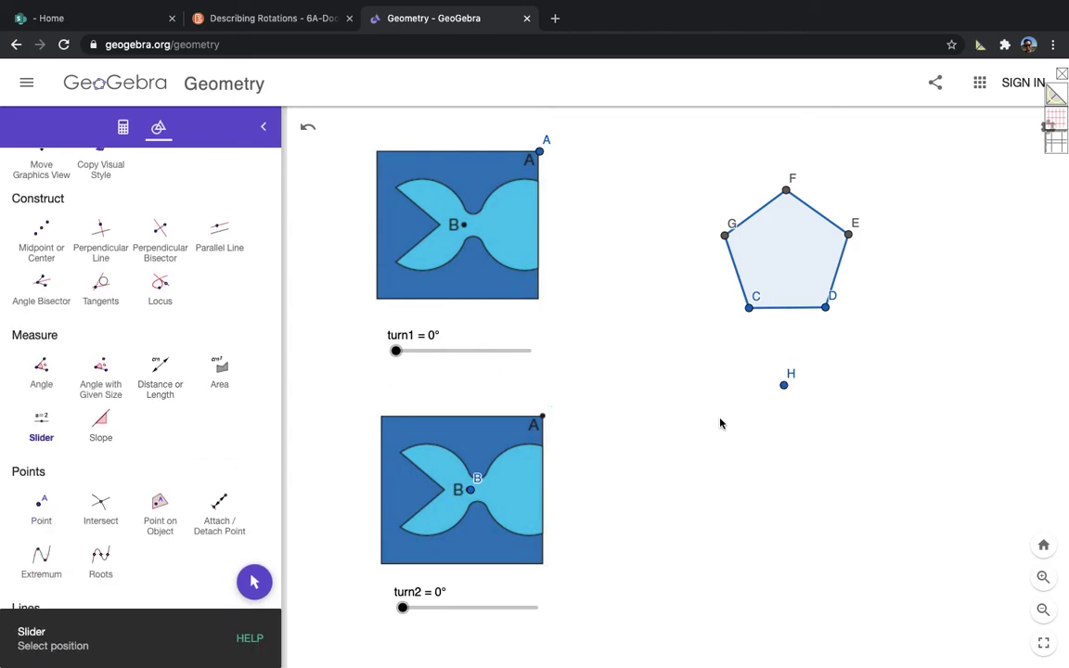
click(790, 468)
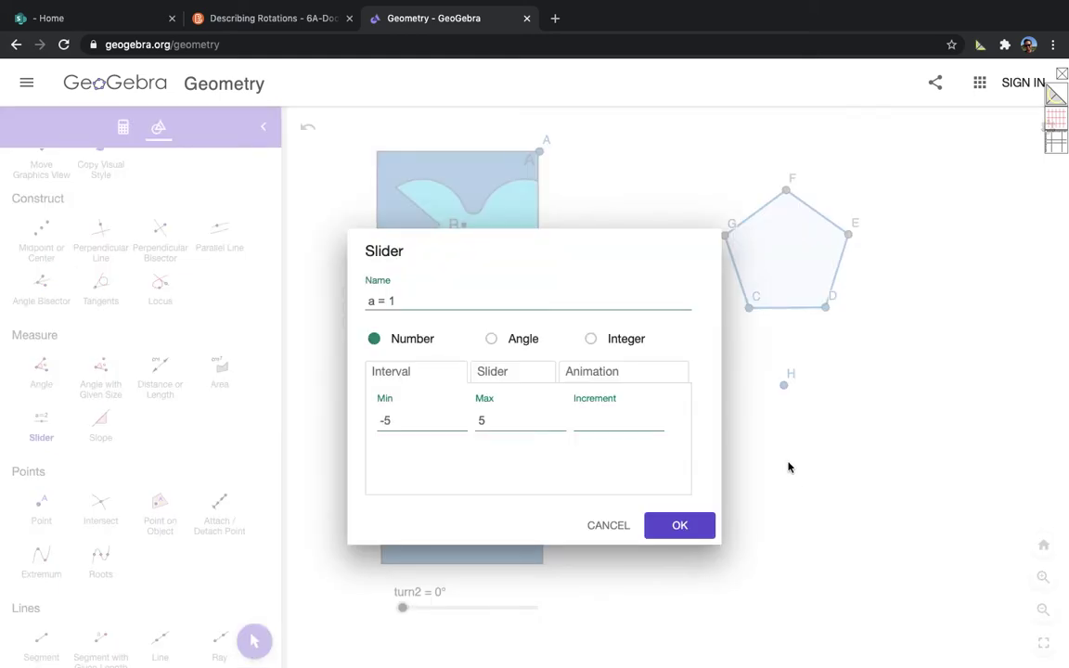
click(492, 340)
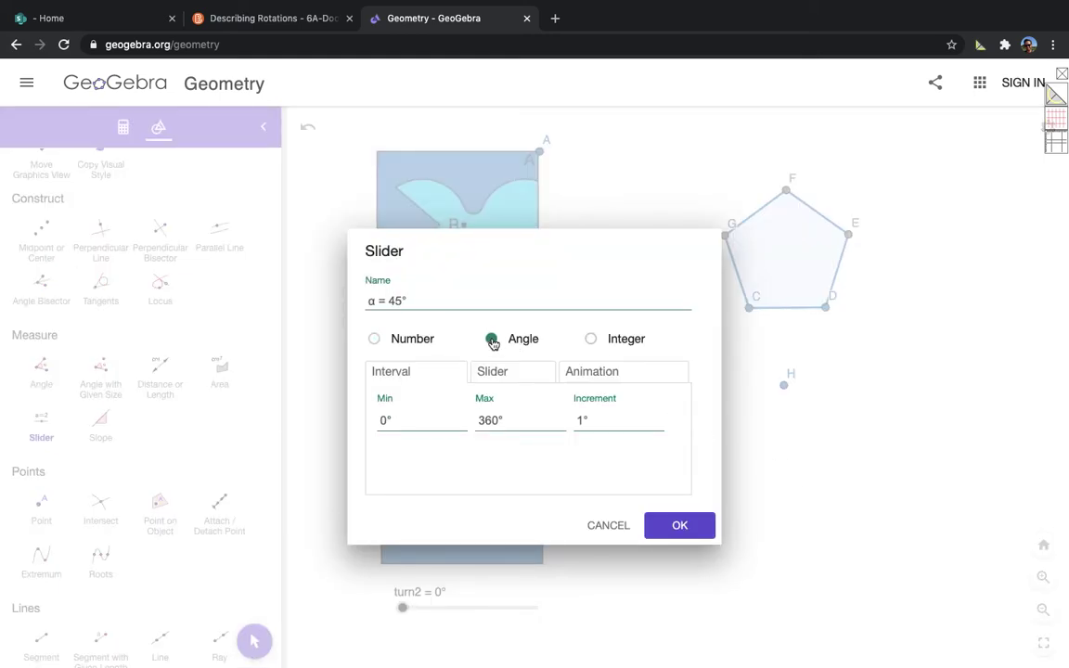
drag(427, 301, 315, 294)
key(BackSpace)
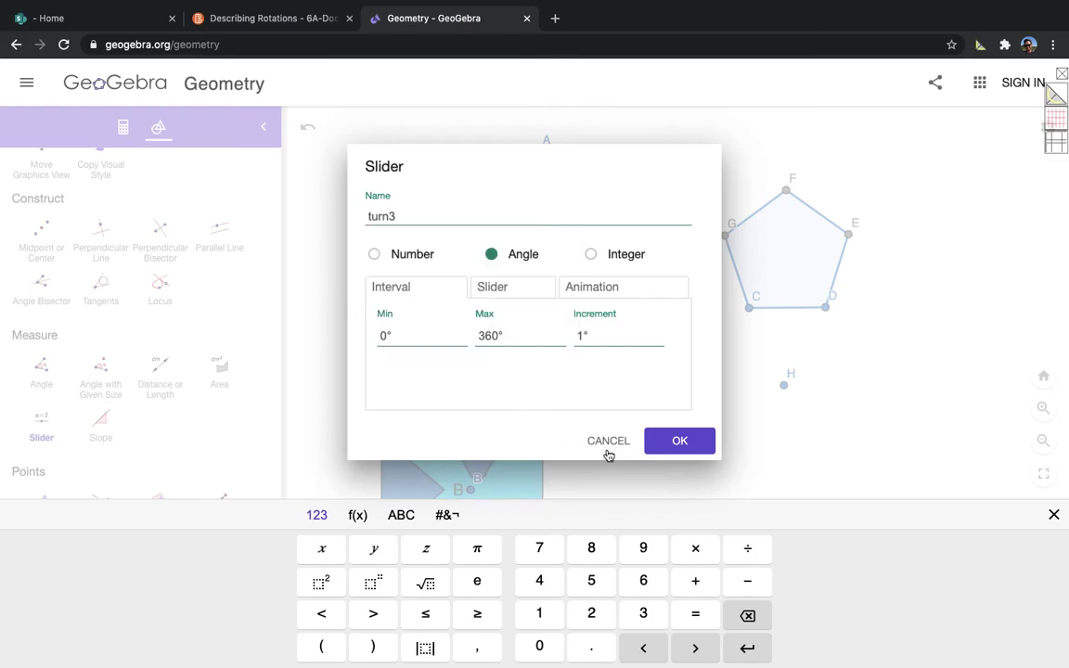
click(683, 446)
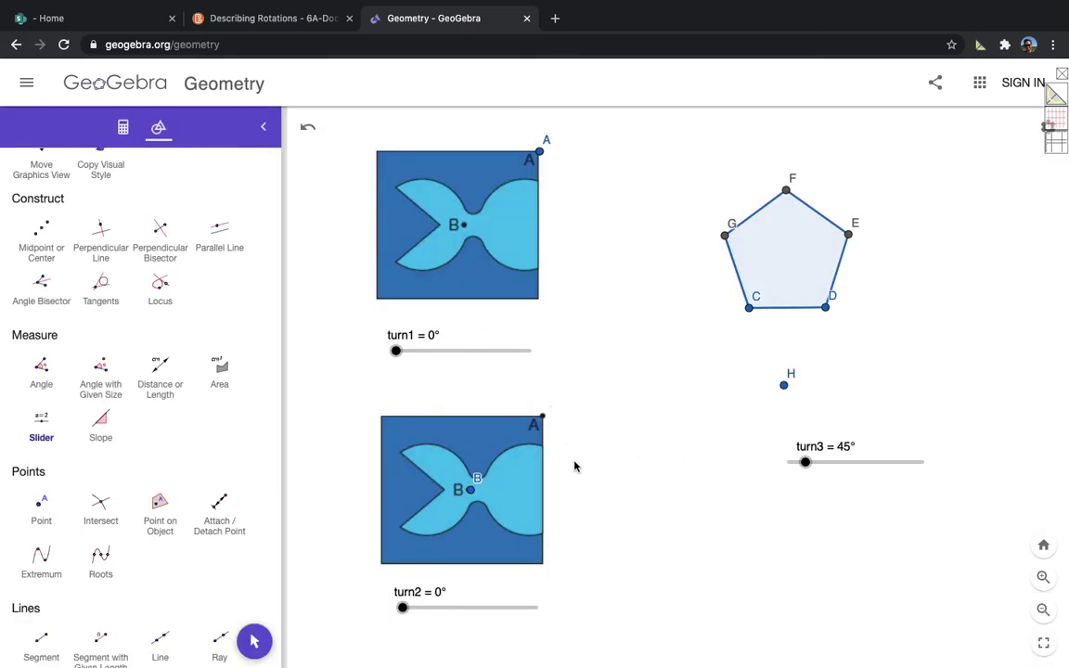
Rotate the pentagon counterclockwise about point H by the angle turn3 and set turn3 to 0°.
scroll(97, 482, down, 2)
scroll(103, 504, down, 5)
scroll(102, 504, down, 2)
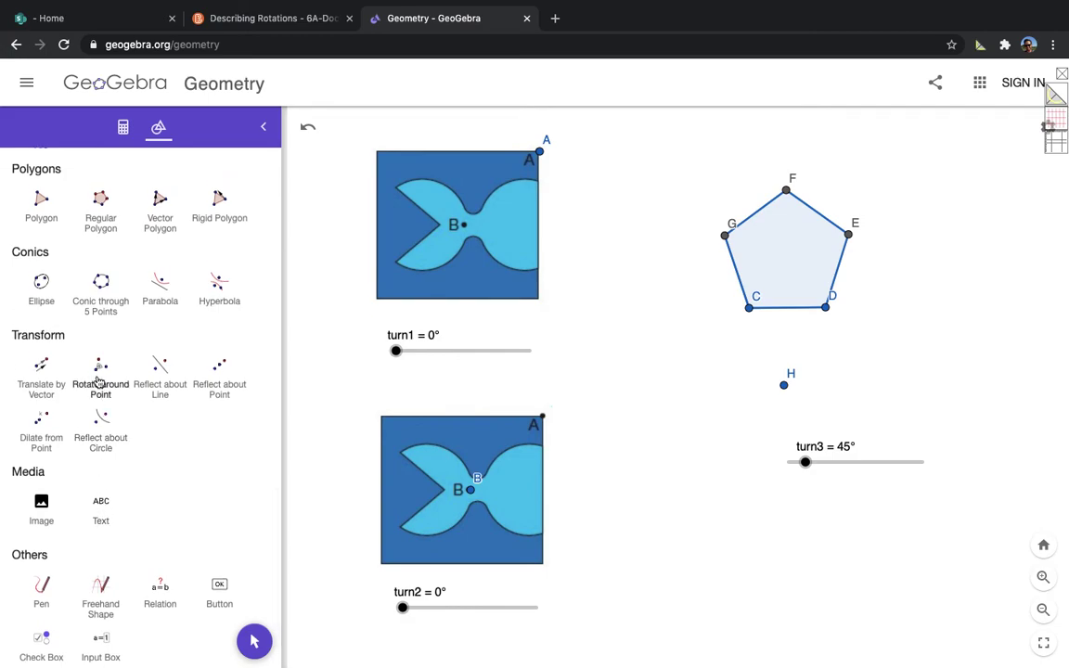
click(98, 380)
click(805, 259)
click(785, 388)
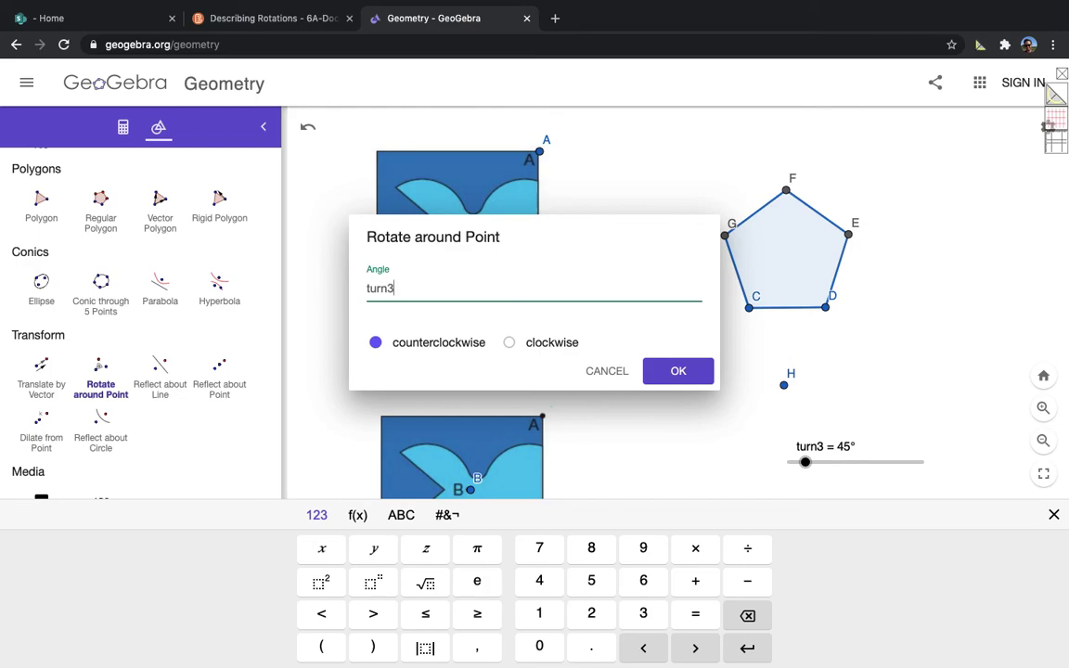
click(664, 372)
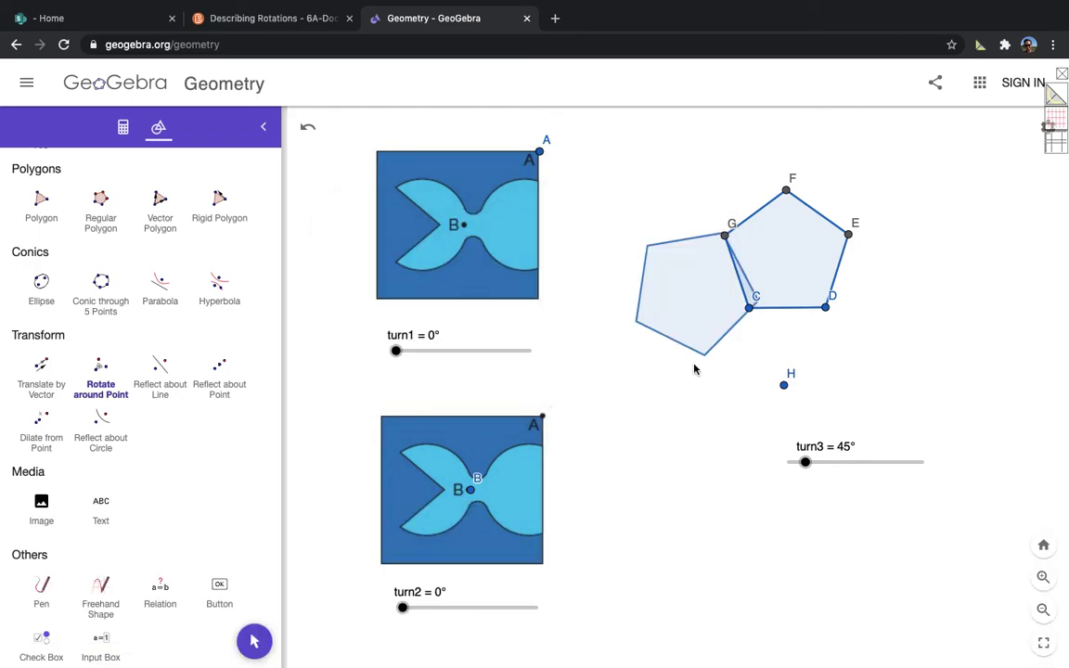
drag(807, 462, 788, 423)
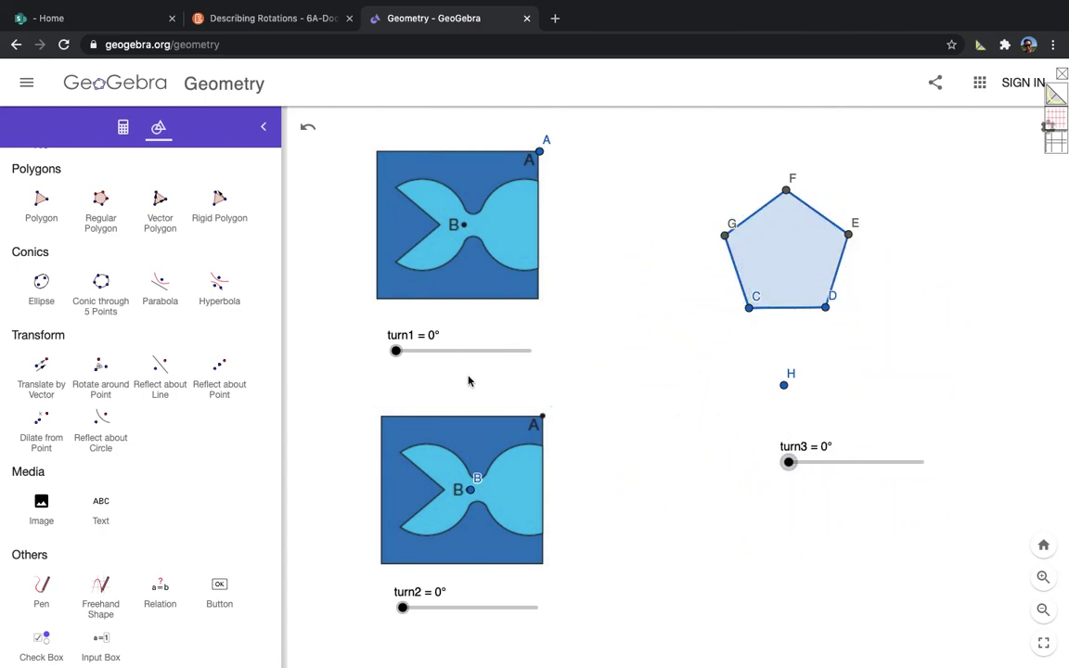